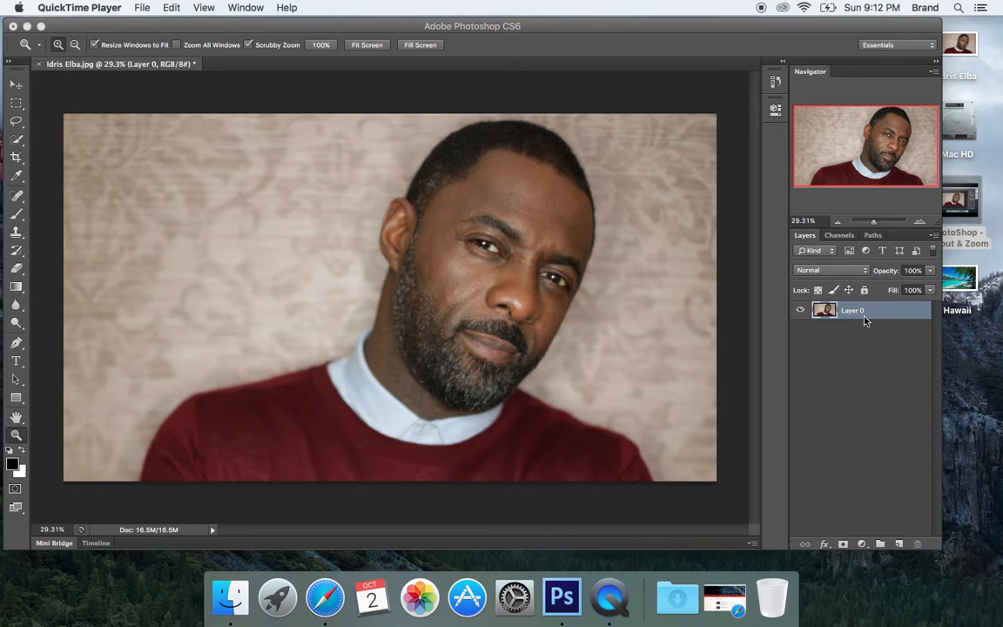
Deselect Layer 0 and try to move the image with the Move tool while no layer is selected.
left_click(880, 319)
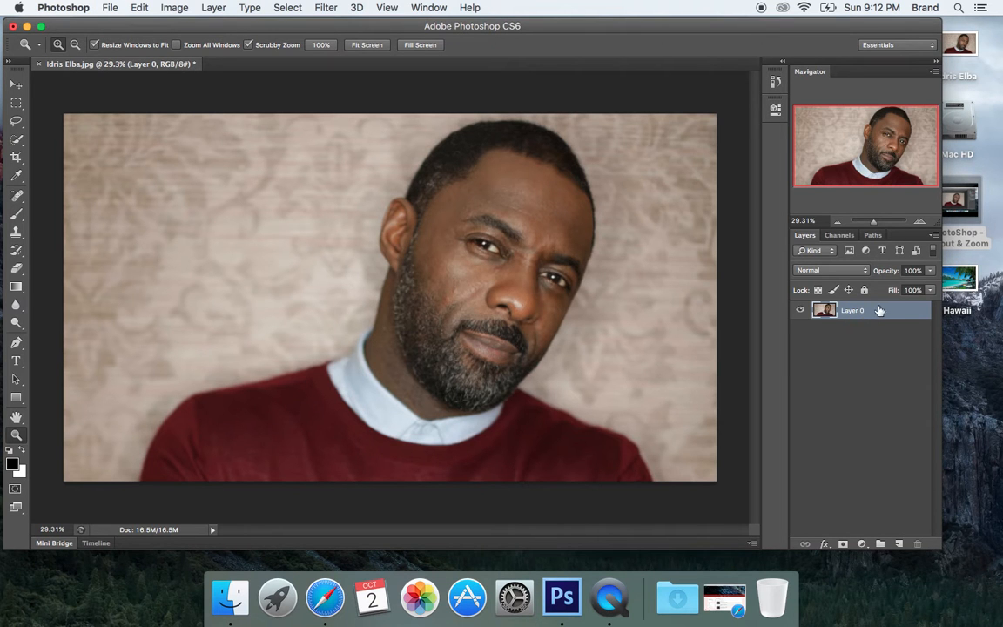
left_click(878, 328)
left_click(864, 321)
left_click(865, 330)
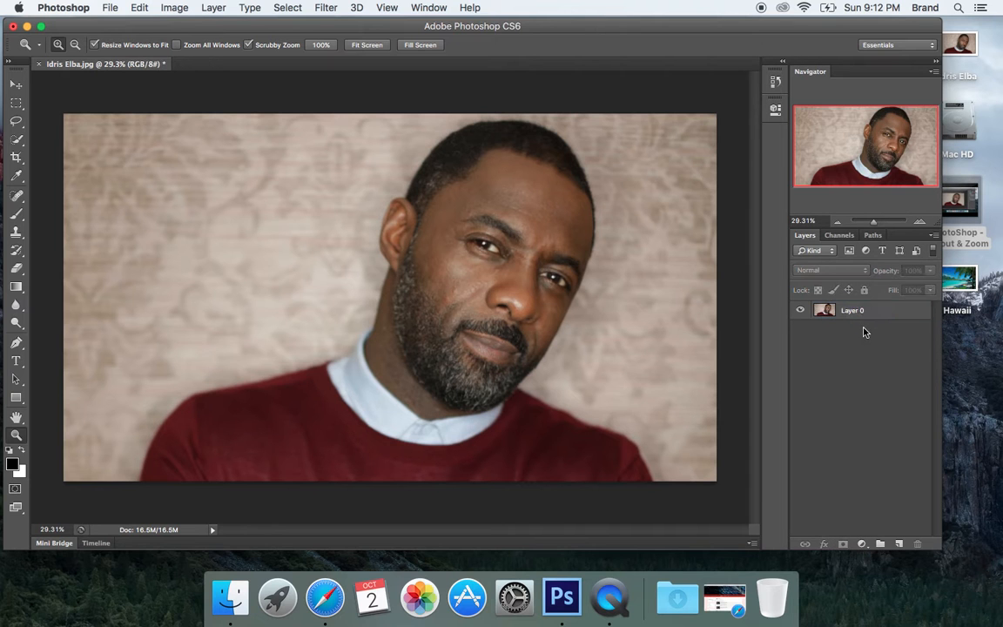
left_click(16, 85)
left_click(320, 214)
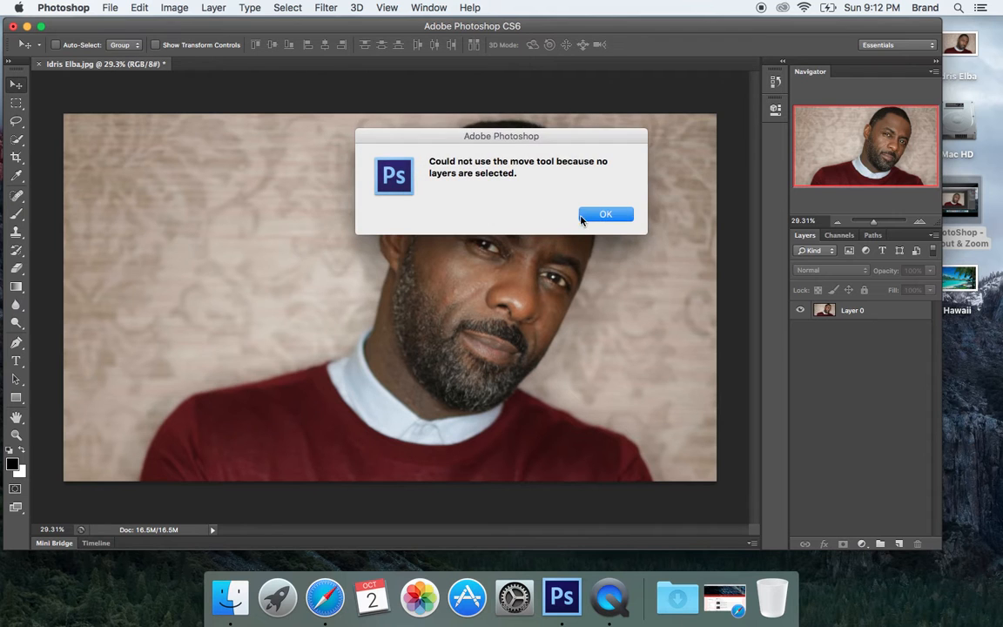
left_click(607, 214)
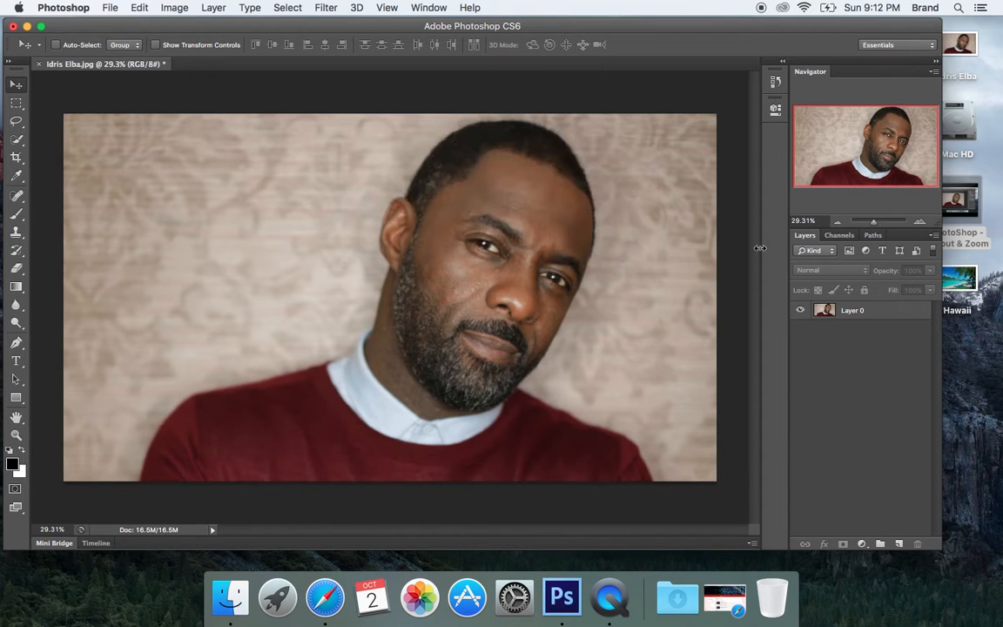
Select Layer 0, shift the photo downward with the Move tool, and undo the move.
left_click(836, 311)
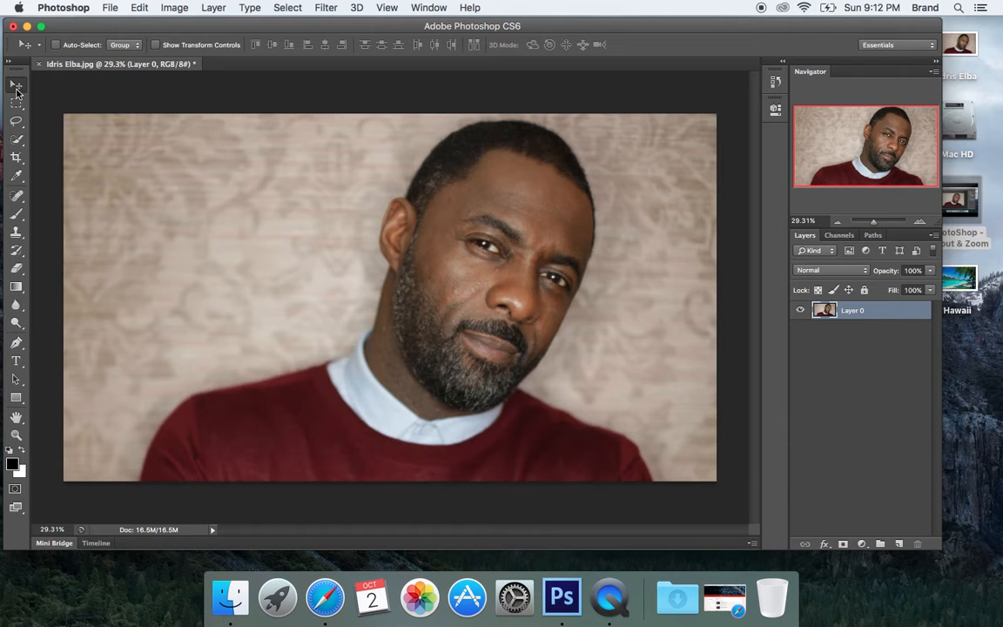
left_click_drag(285, 178, 345, 291)
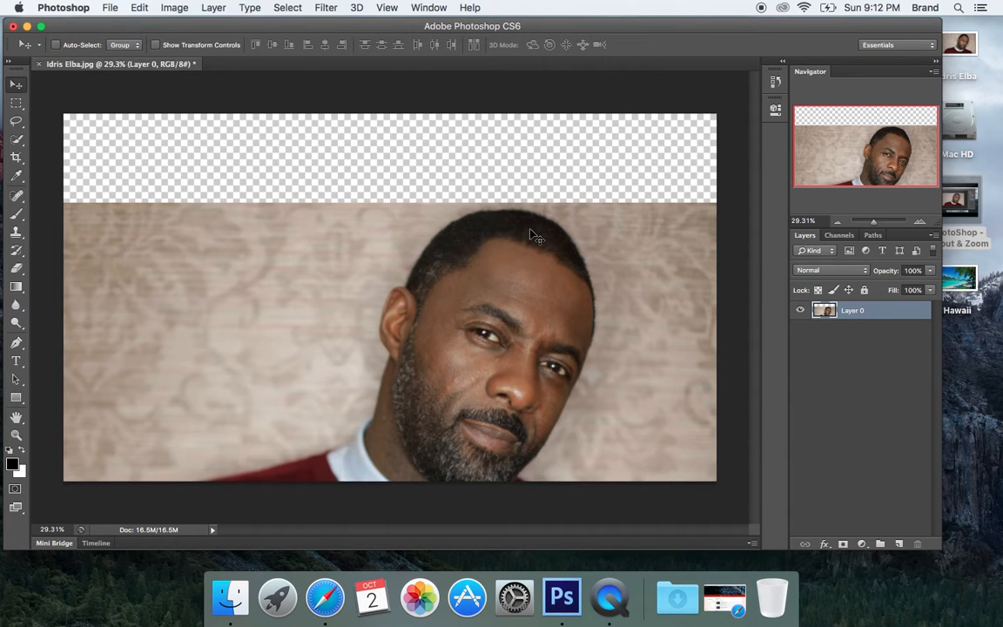
key("super+z")
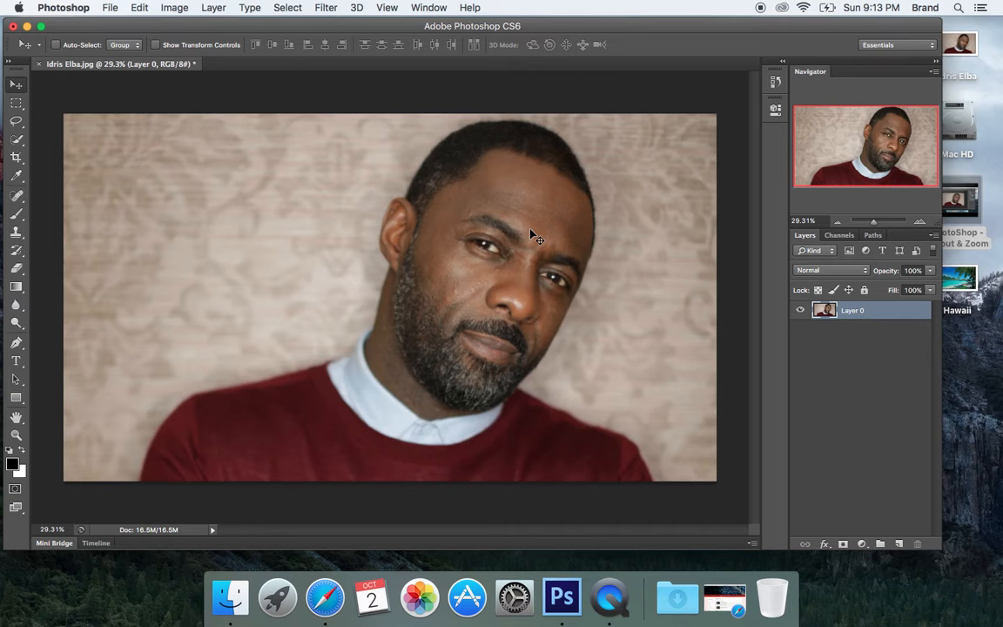
Show the History panel, enlarge it to view more entries, and close it.
left_click(427, 8)
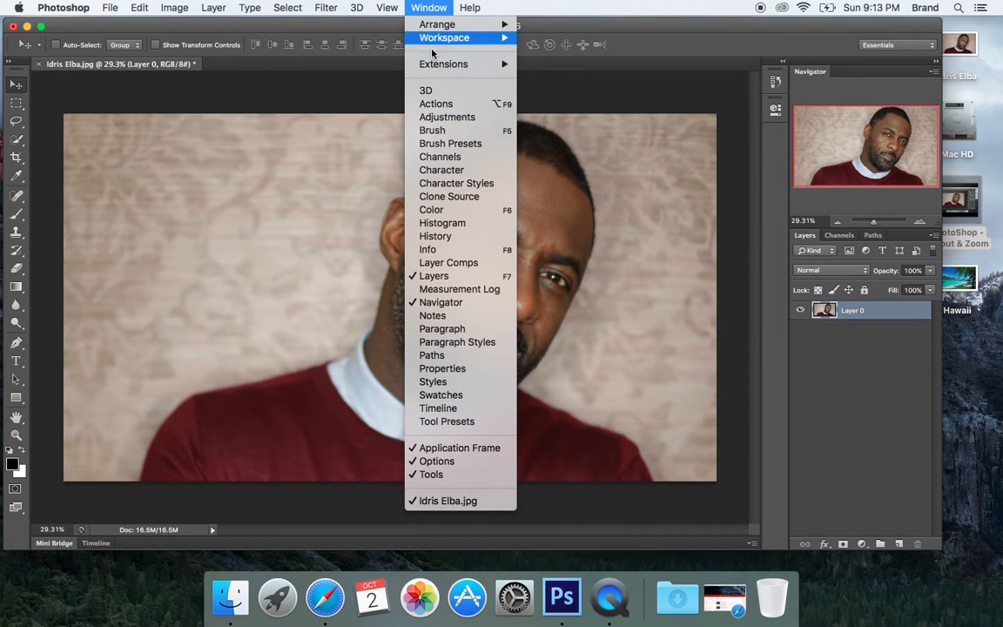
left_click(464, 239)
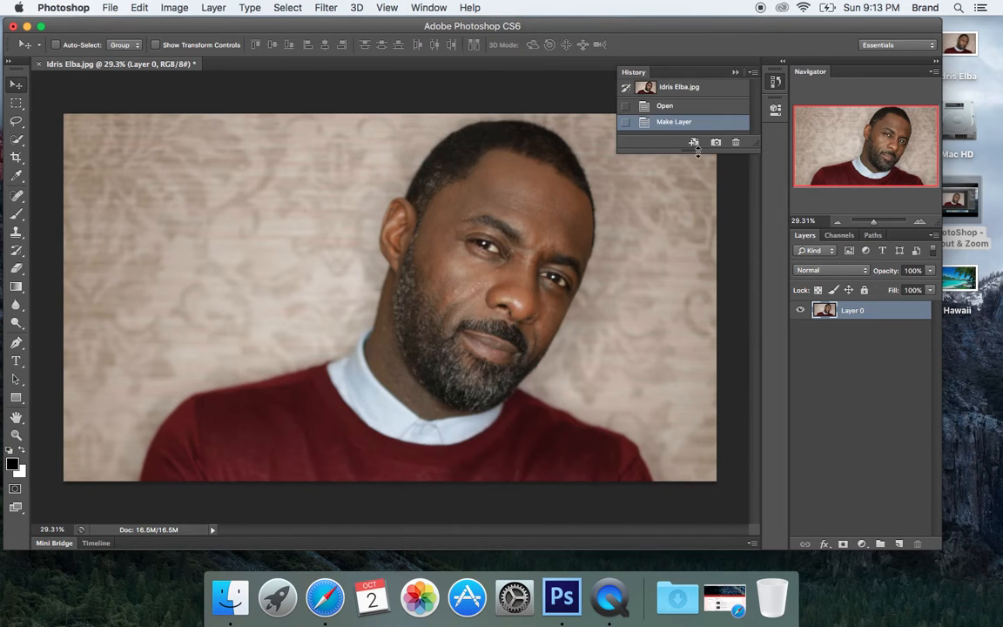
left_click_drag(688, 153, 702, 283)
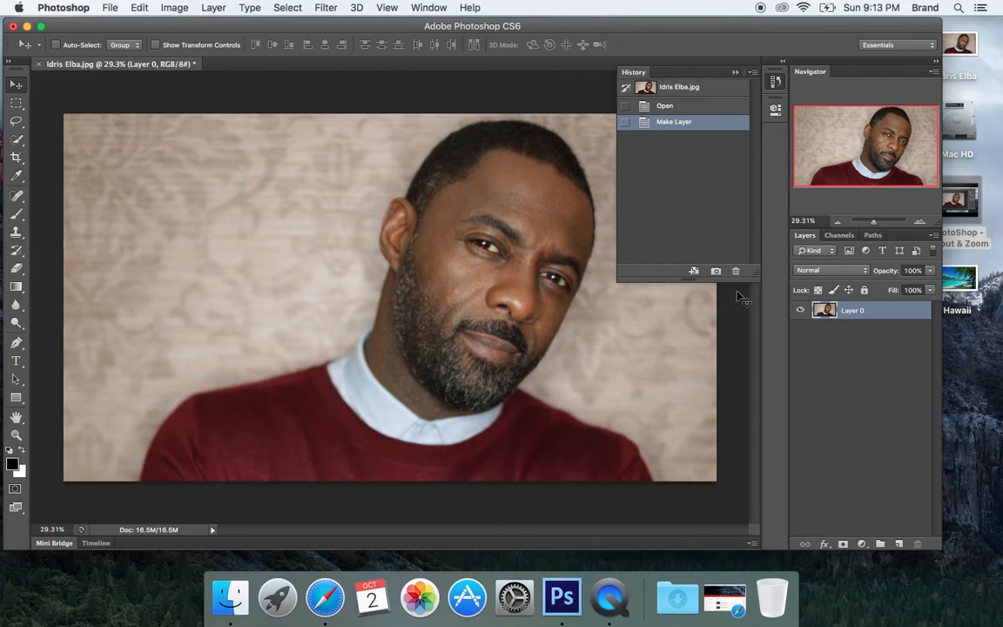
right_click(632, 73)
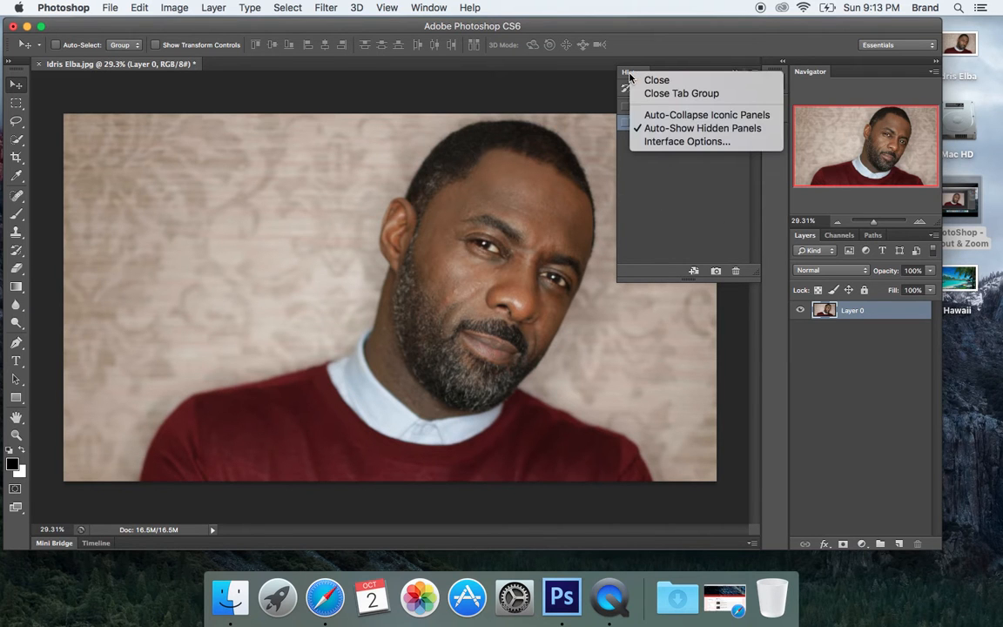
left_click(659, 81)
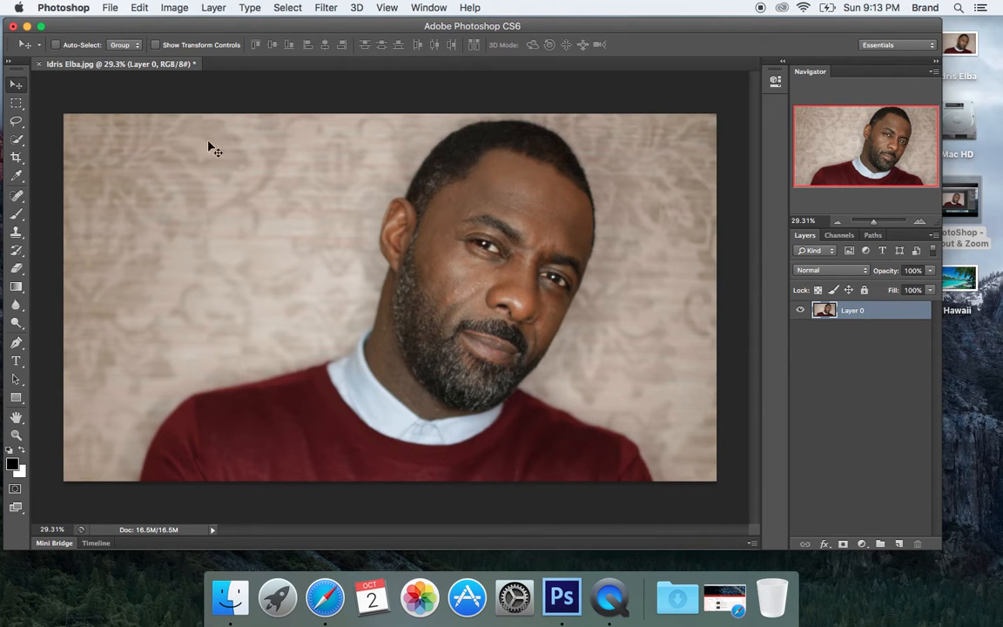
Draw a trial rectangular marquee selection over the wall beside the man's head and deselect it.
left_click(17, 103)
right_click(19, 107)
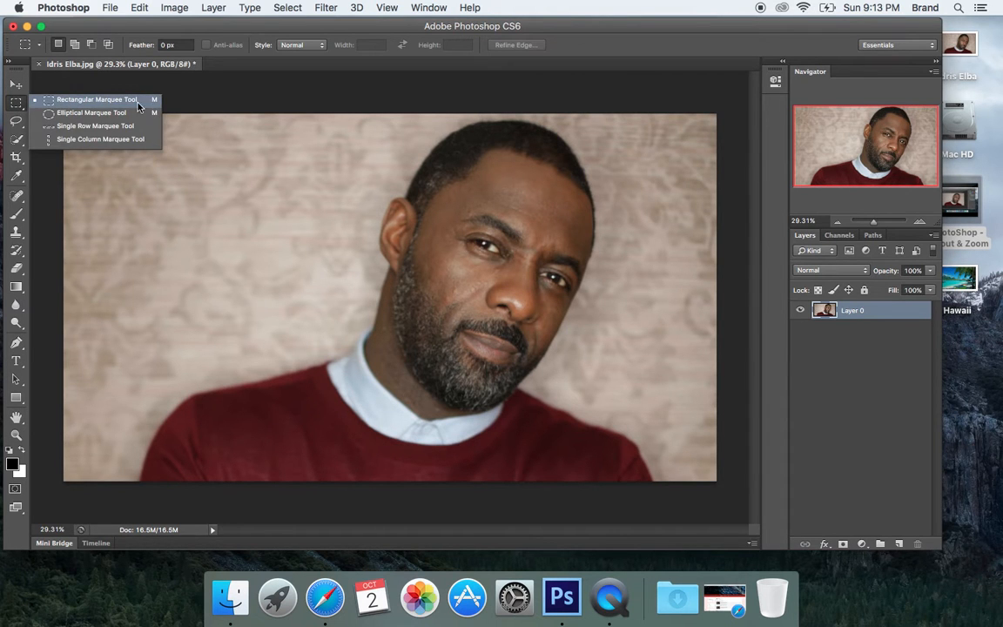
left_click(21, 108)
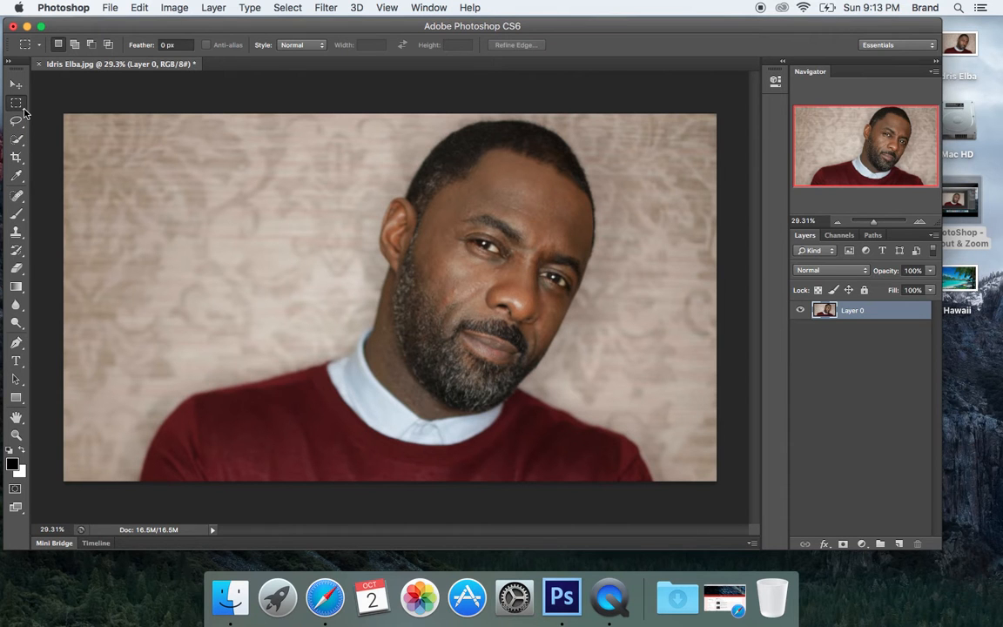
left_click(20, 106)
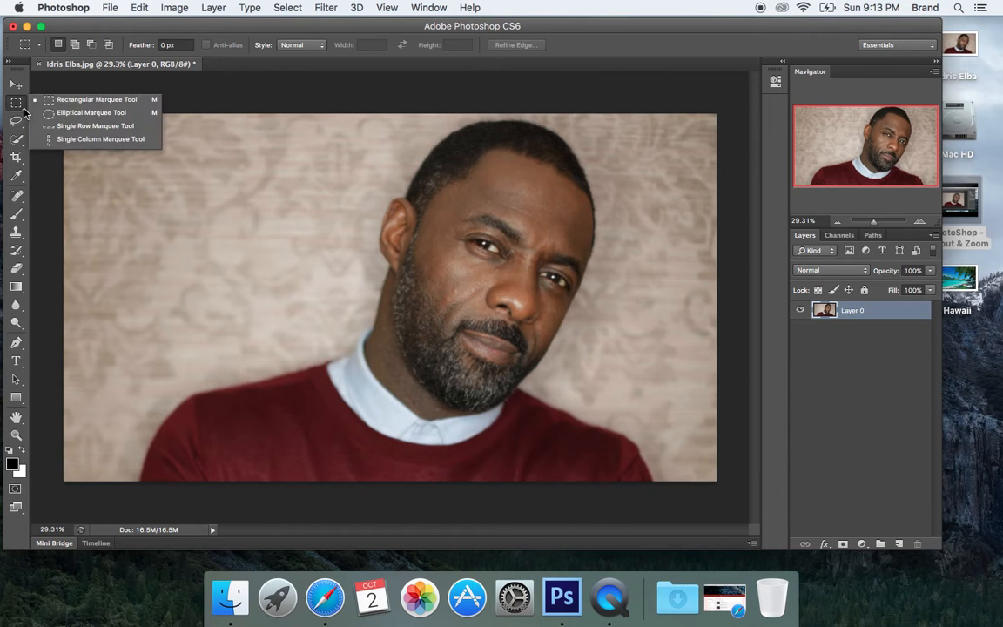
left_click(74, 100)
left_click_drag(95, 131, 357, 293)
left_click(270, 282)
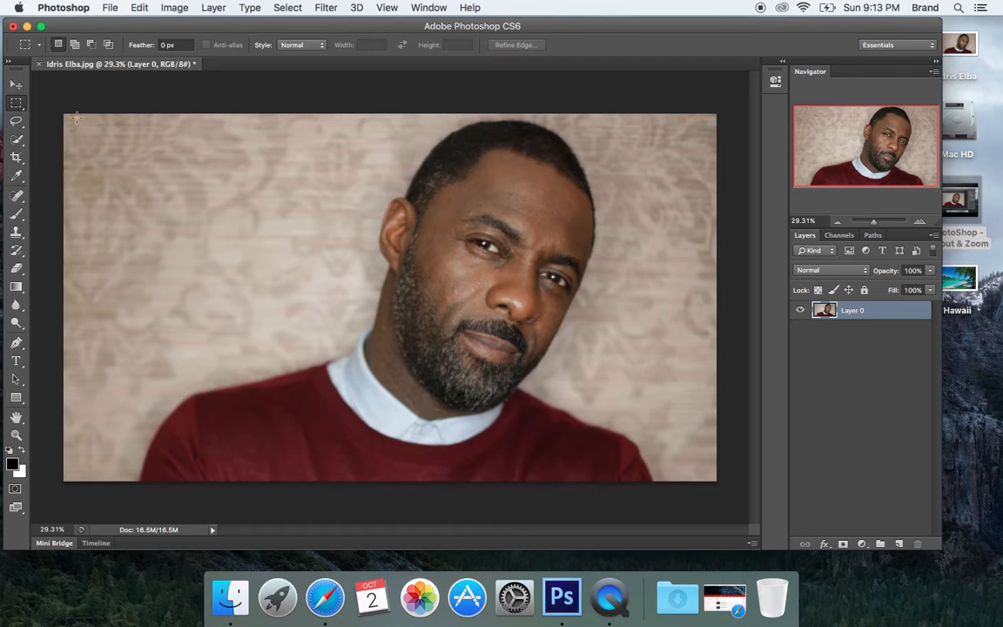
Draw a trial elliptical marquee selection over the wall beside the man's head and deselect it.
left_click(20, 103)
left_click(87, 113)
left_click_drag(129, 144, 346, 332)
key("super+d")
Draw a trial freehand Lasso selection across the wall and the man's ear, and deselect it.
left_click_drag(16, 121, 18, 122)
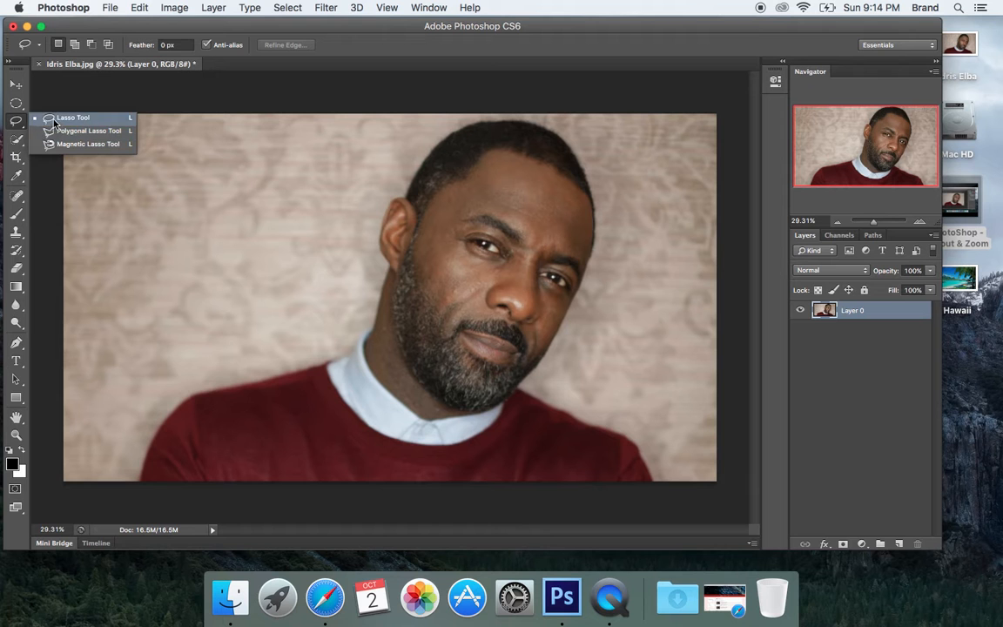
left_click(73, 118)
mouse_move(258, 181)
left_mouse_down()
mouse_move(390, 305)
mouse_move(417, 223)
mouse_move(289, 187)
left_mouse_up()
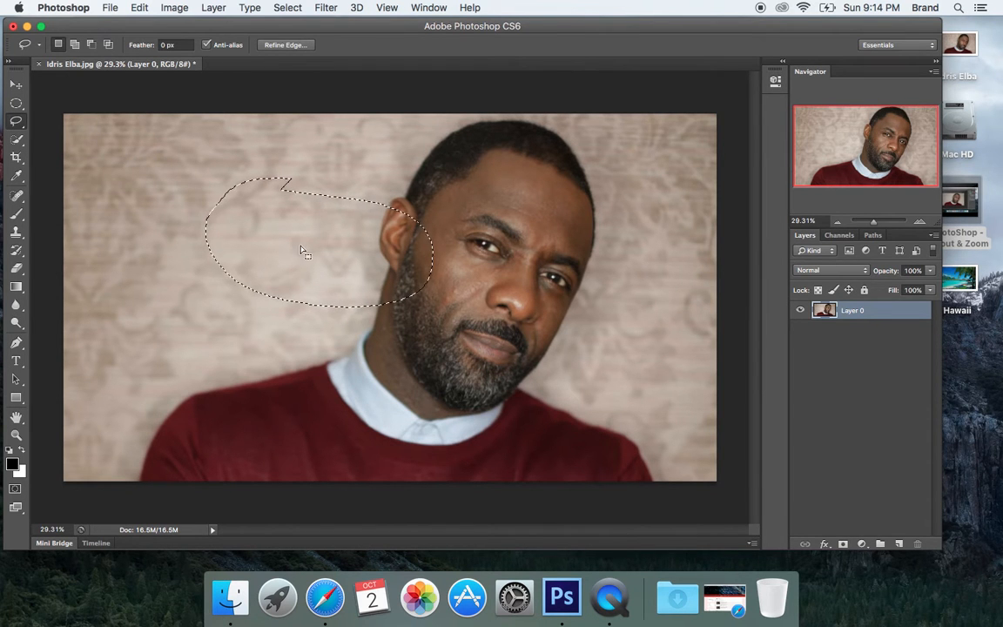
left_click(265, 228)
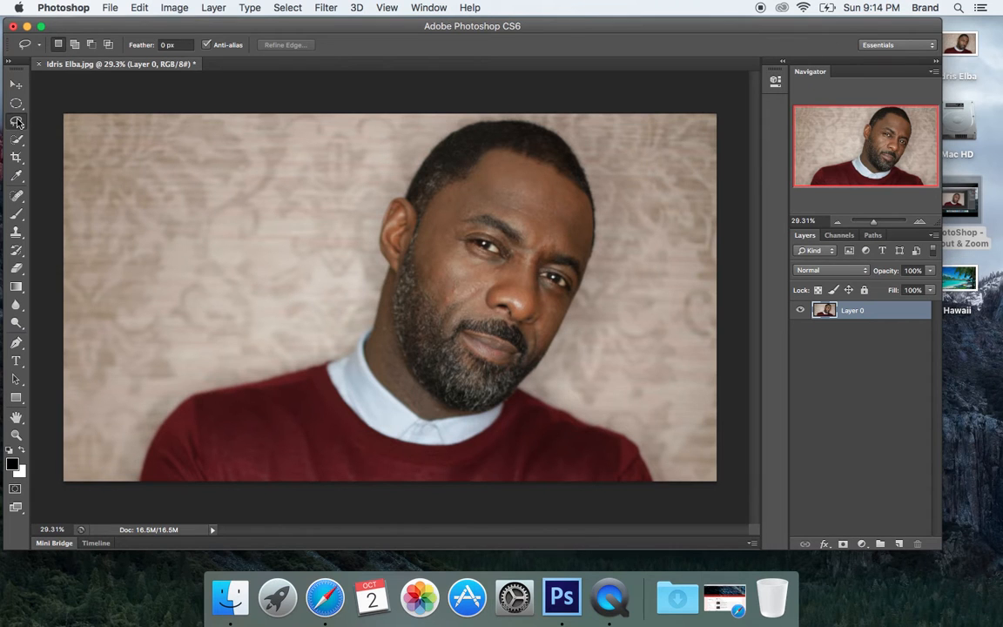
Trace the man's shoulder and neck edge with the Magnetic Lasso as a trial, and deselect the result.
key("shift+l")
left_click(20, 126)
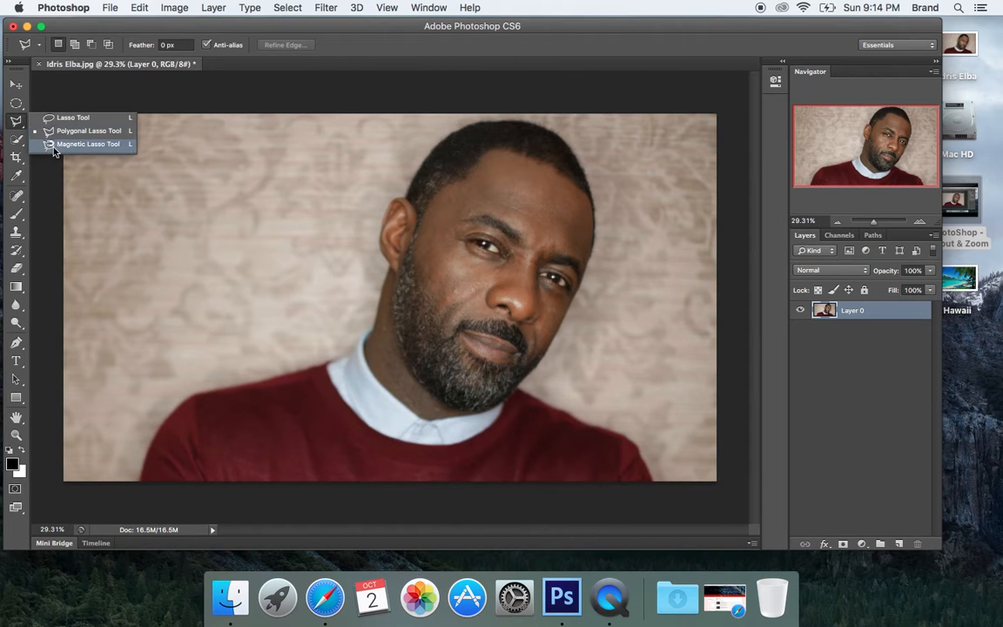
left_click(53, 146)
left_click(152, 441)
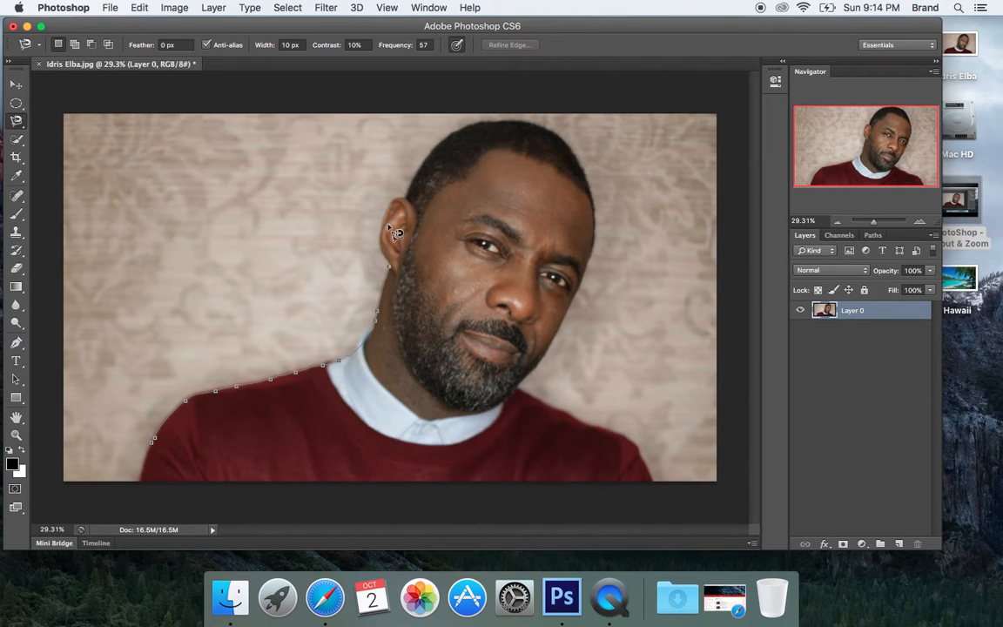
double_click(391, 301)
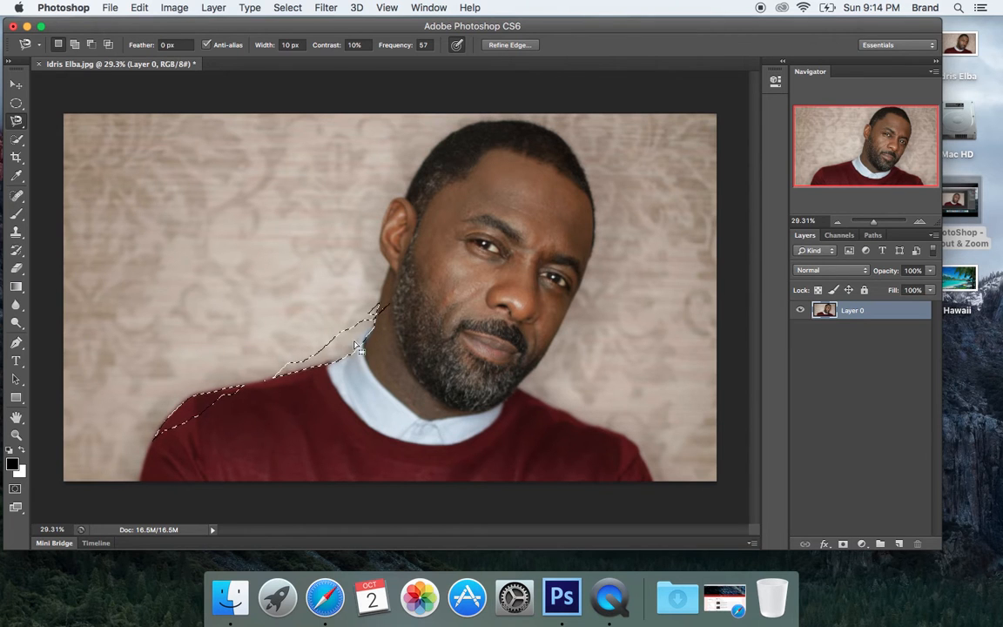
key("super+d")
Outline the man from the sleeve over the shoulder and head down to the jaw with the Polygonal Lasso at 2 px feather.
left_click(16, 122)
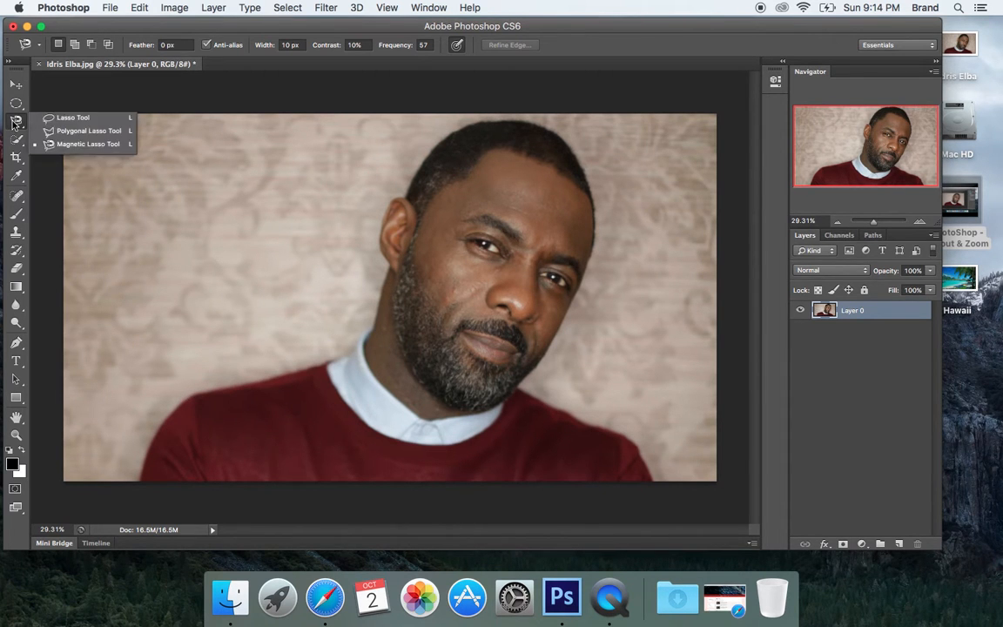
left_click(78, 131)
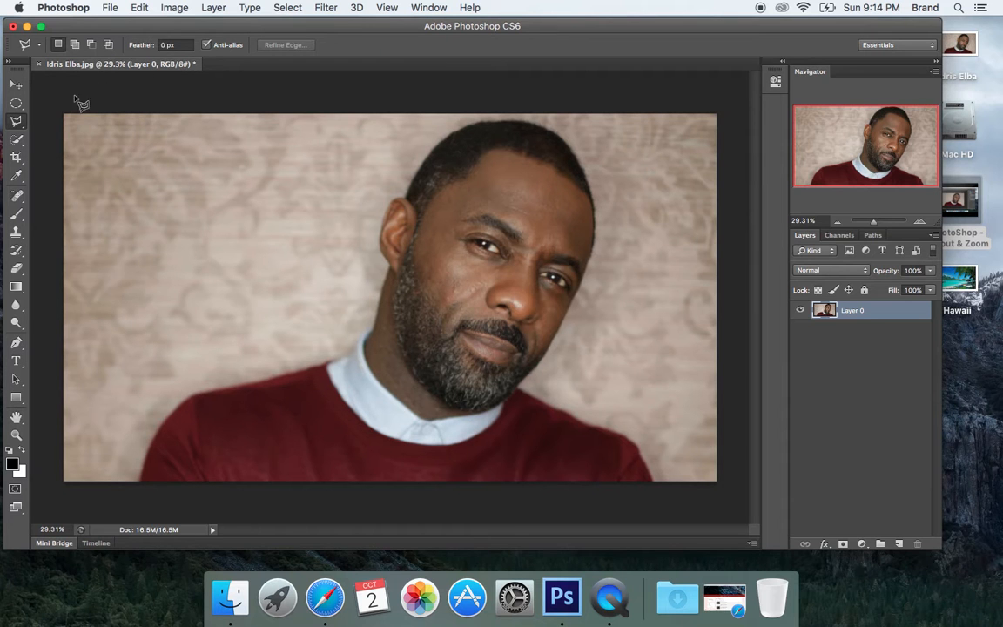
left_click(164, 45)
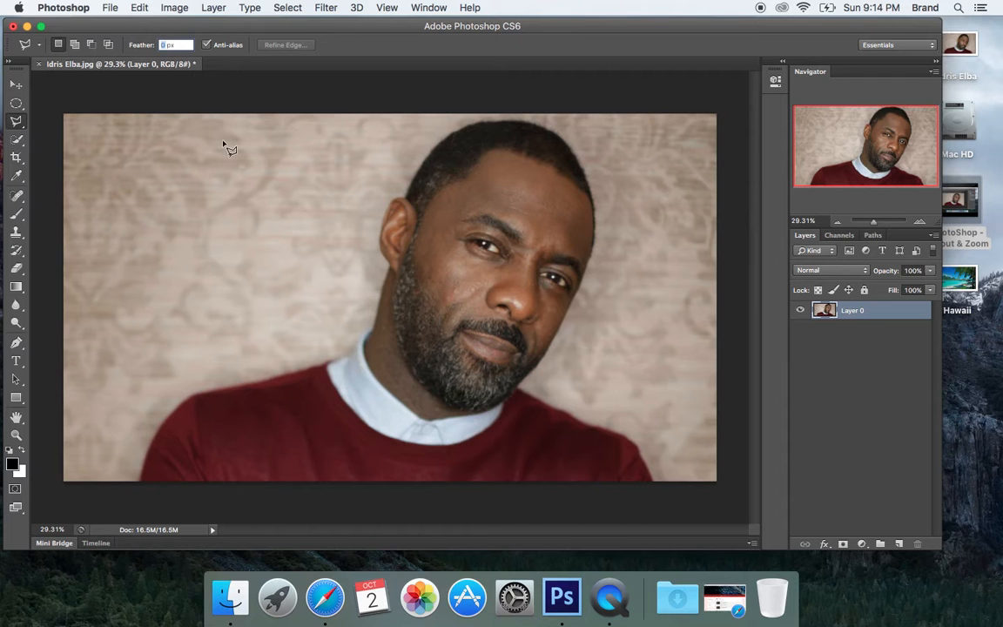
type("2")
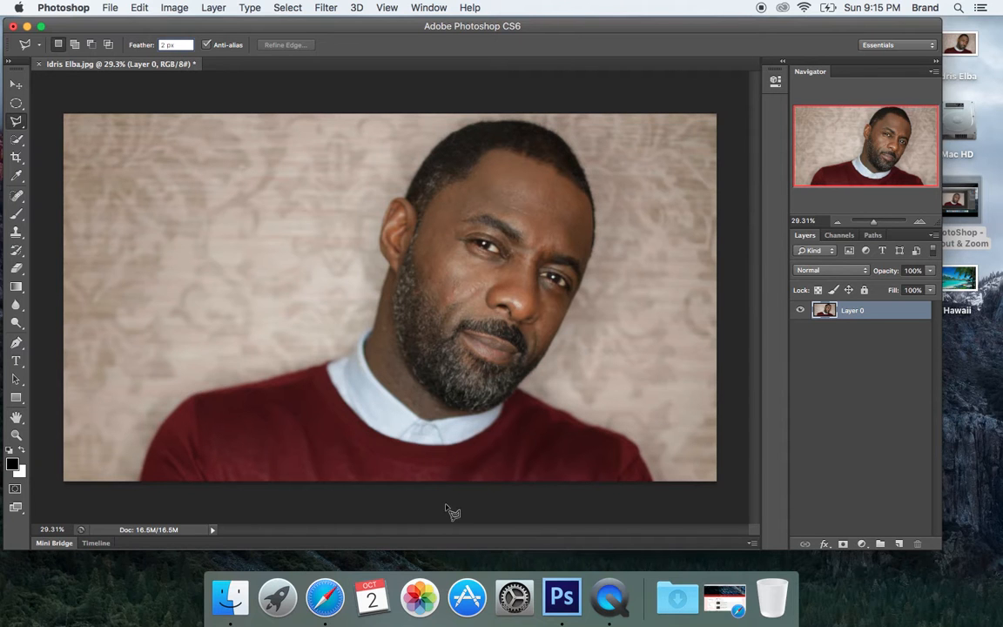
left_click(140, 480)
left_click(148, 449)
left_click(157, 432)
left_click(167, 418)
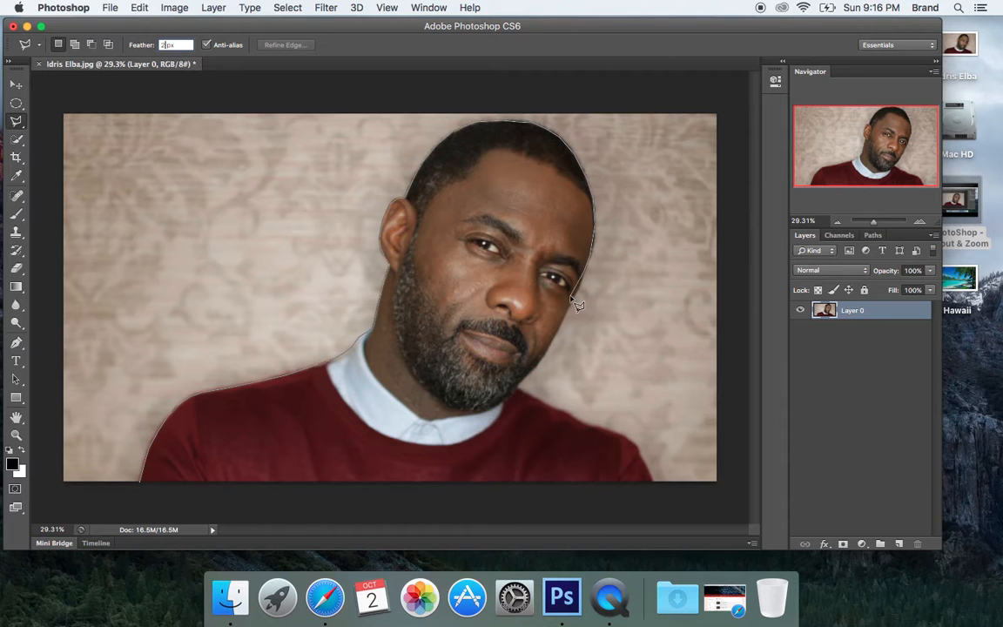
double_click(548, 357)
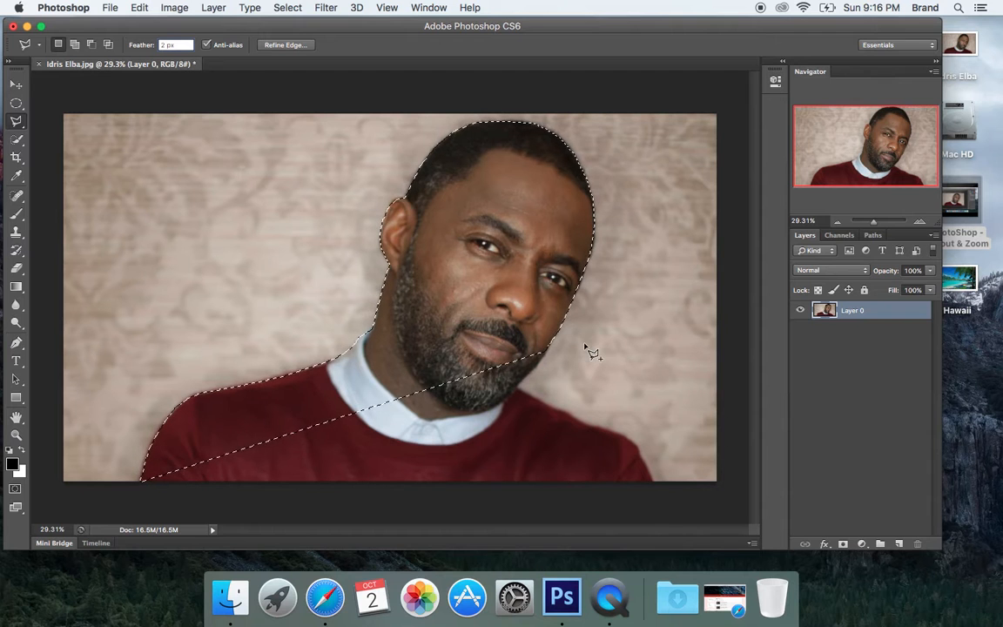
key("Return")
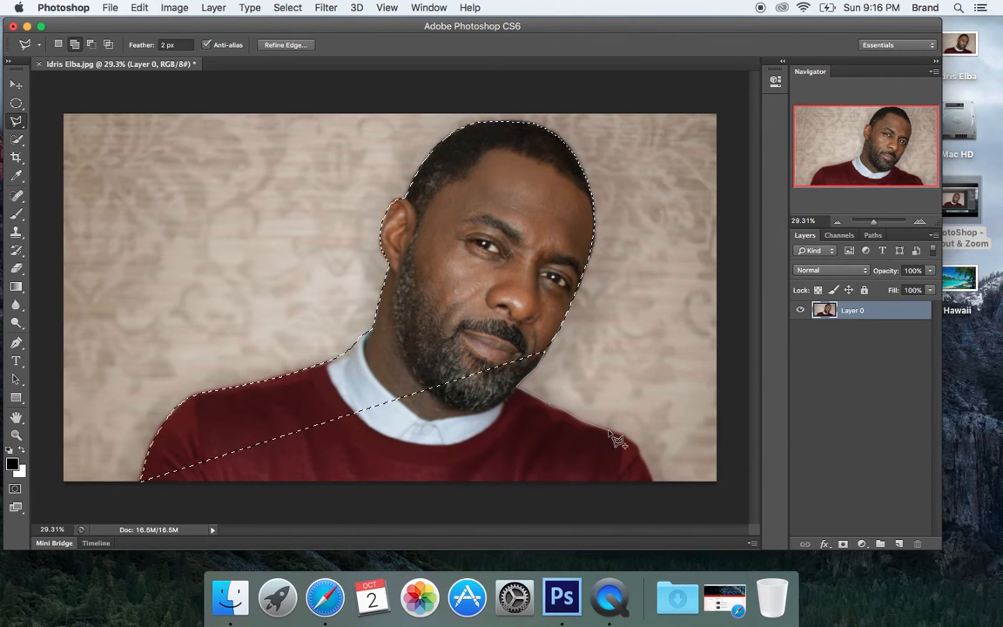
Add the remaining jaw, the other shoulder and the torso to the selection, reaching just below the image's lower edge.
left_click(652, 485)
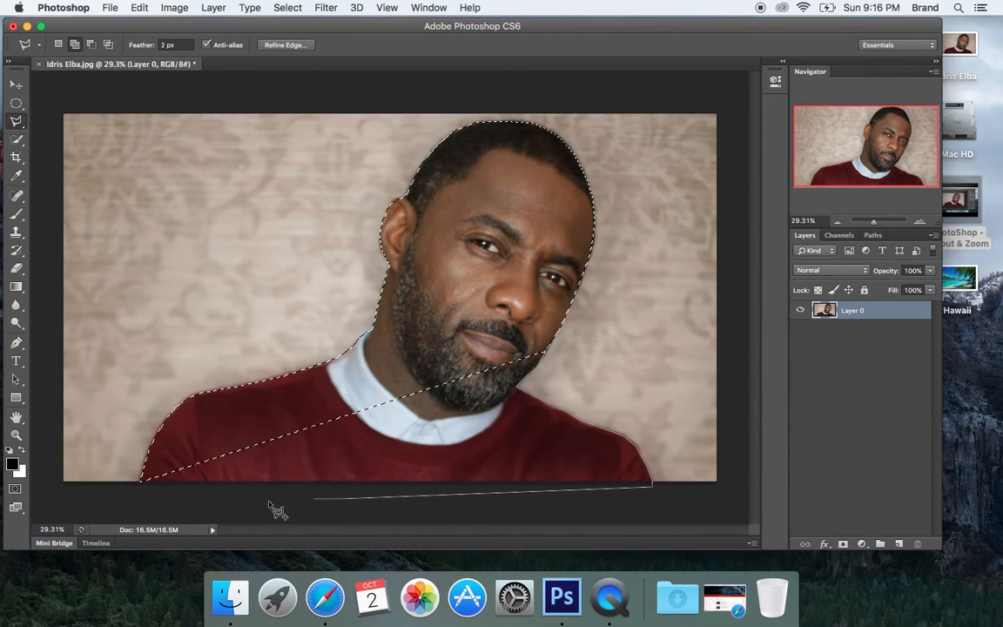
left_click(156, 464)
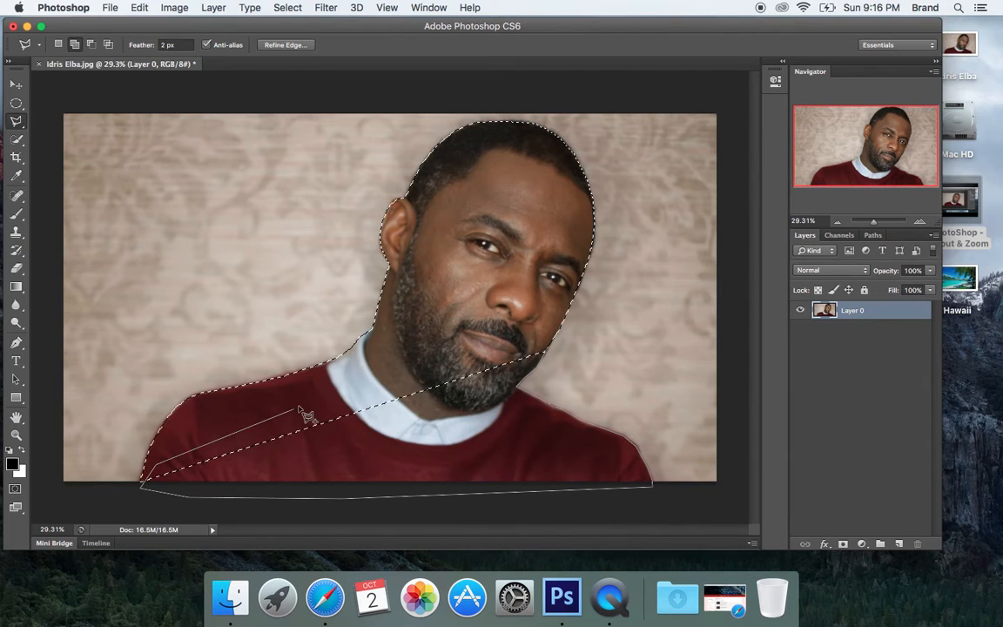
left_click(520, 346)
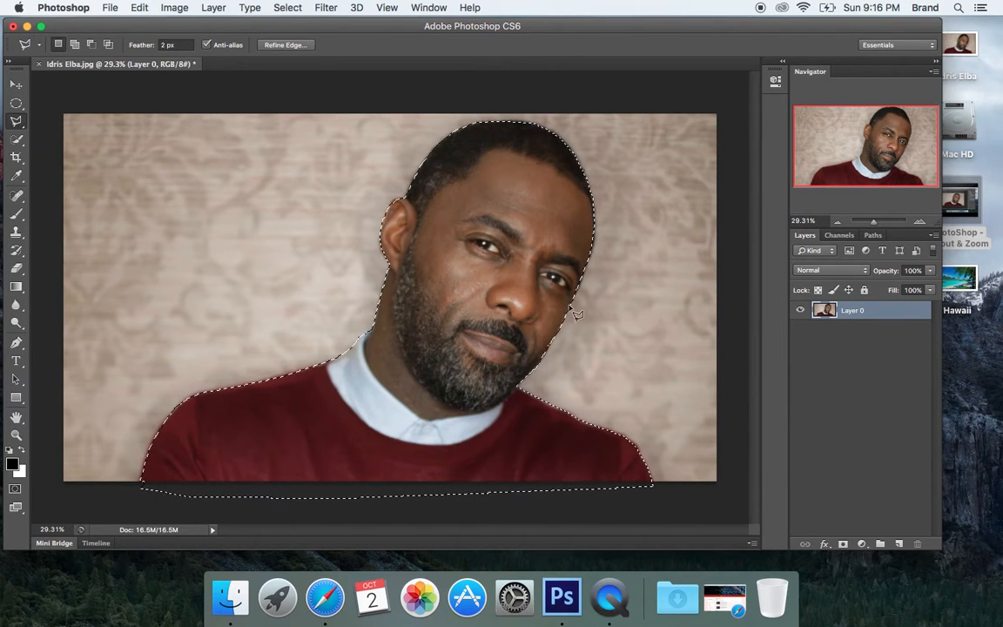
Delete the selected man from Layer 0 and undo the deletion.
key("Delete")
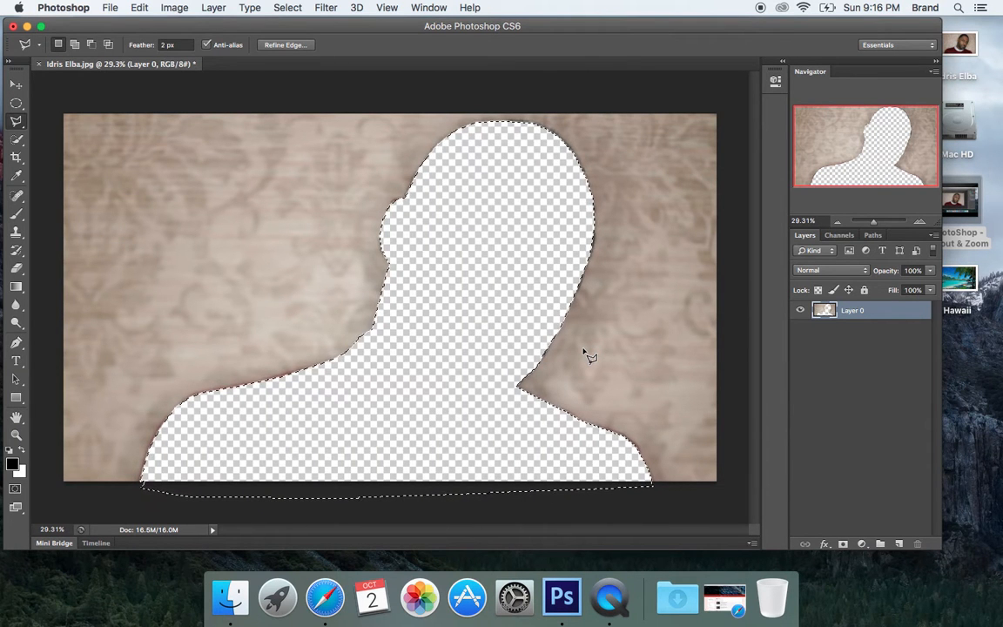
key("super+z")
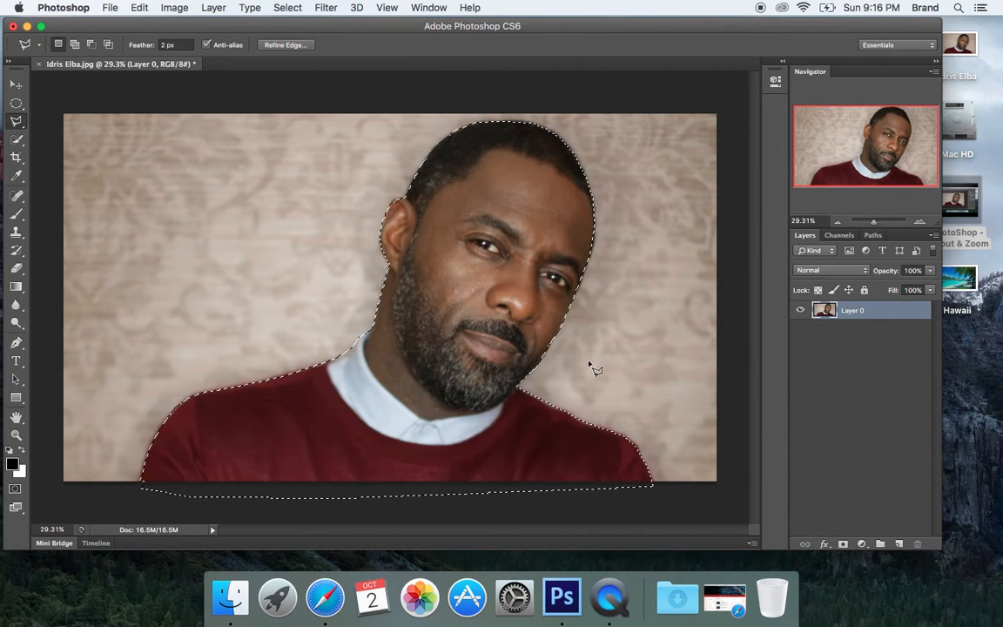
Invert the selection to delete the background around the man from Layer 0, and clear the selection.
left_click(286, 7)
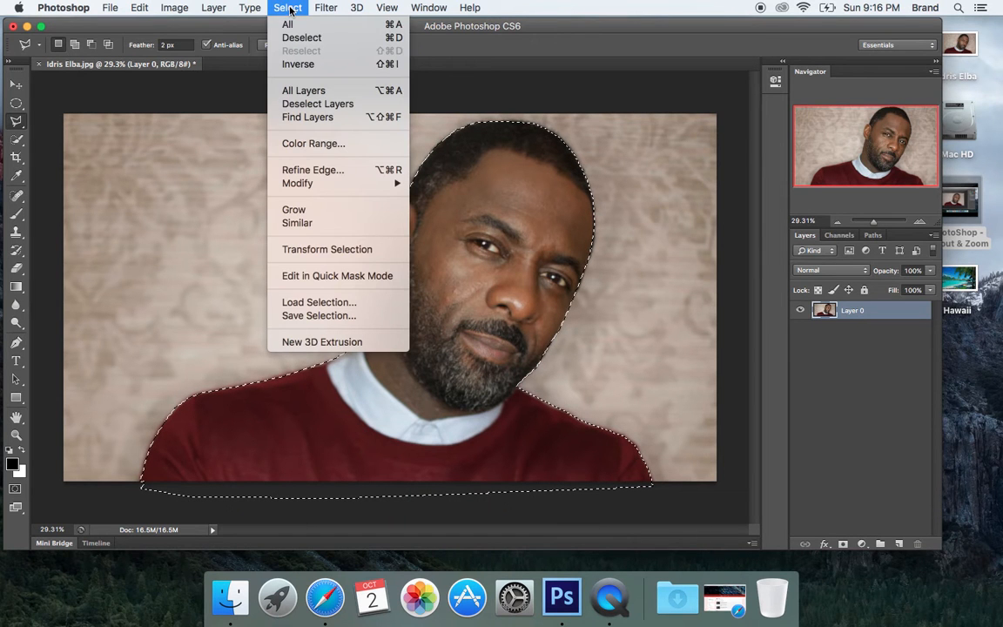
left_click(298, 64)
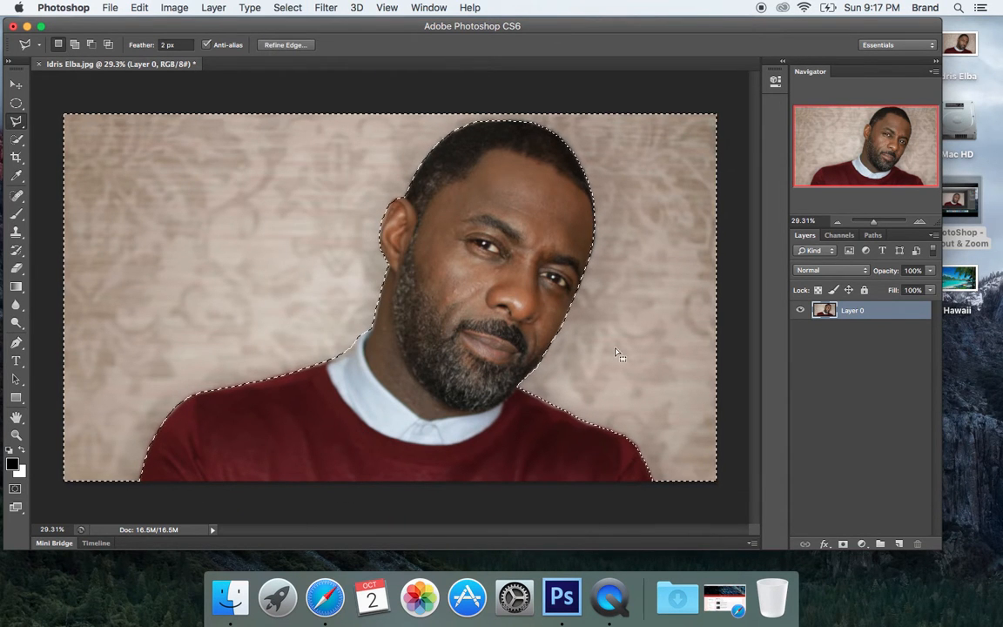
key("Delete")
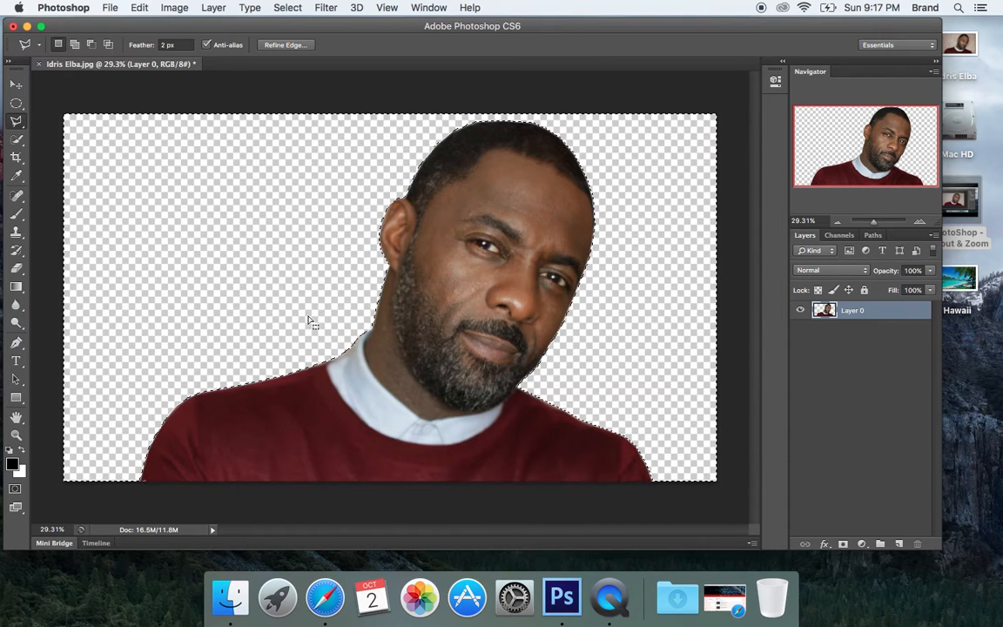
left_click(288, 8)
left_click(263, 9)
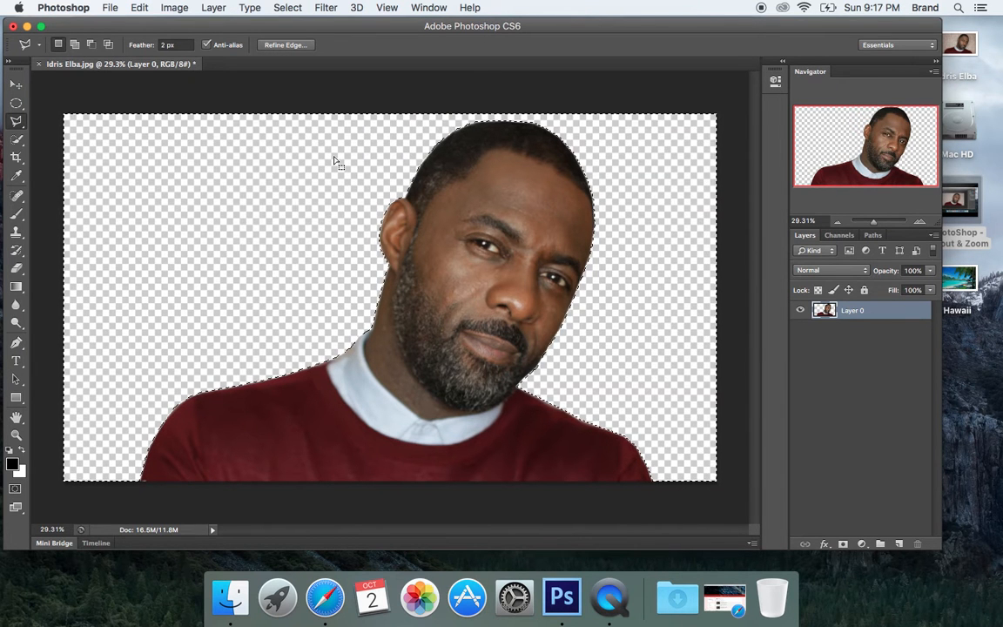
key("super+d")
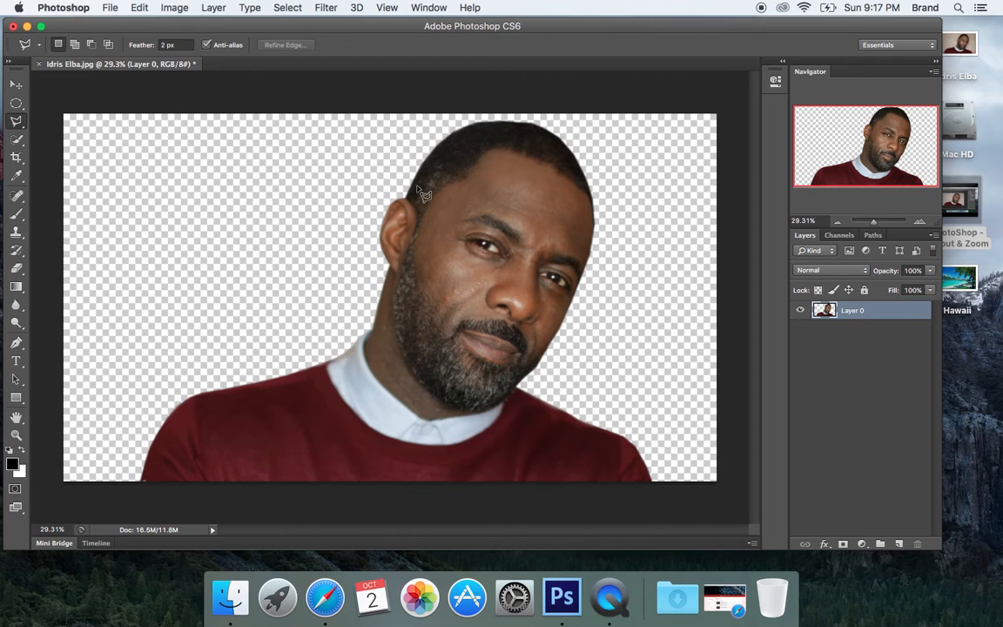
left_click(108, 11)
left_click(122, 38)
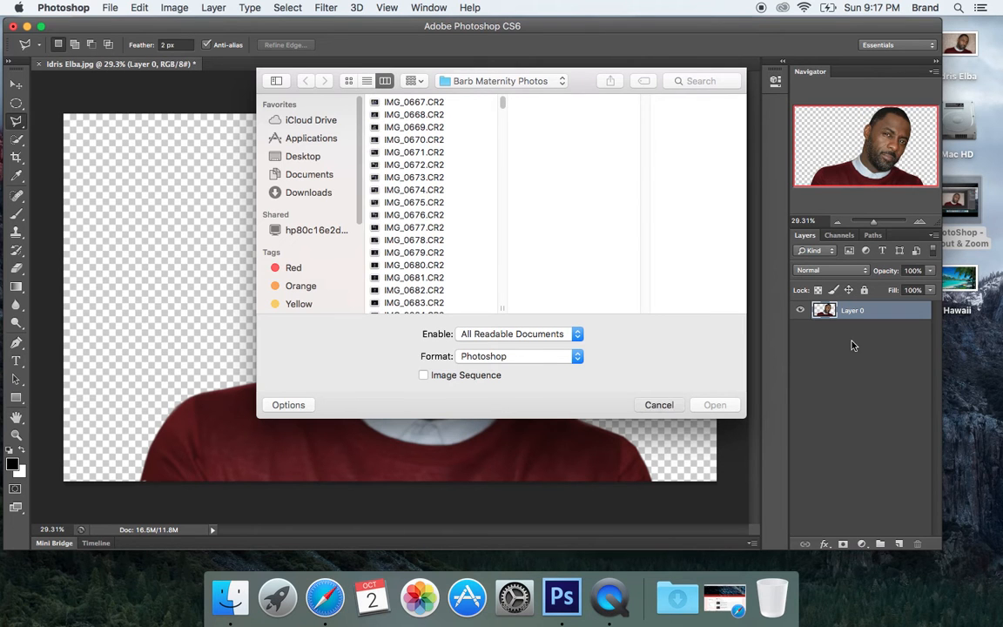
key("Escape")
left_click_drag(958, 279, 241, 94)
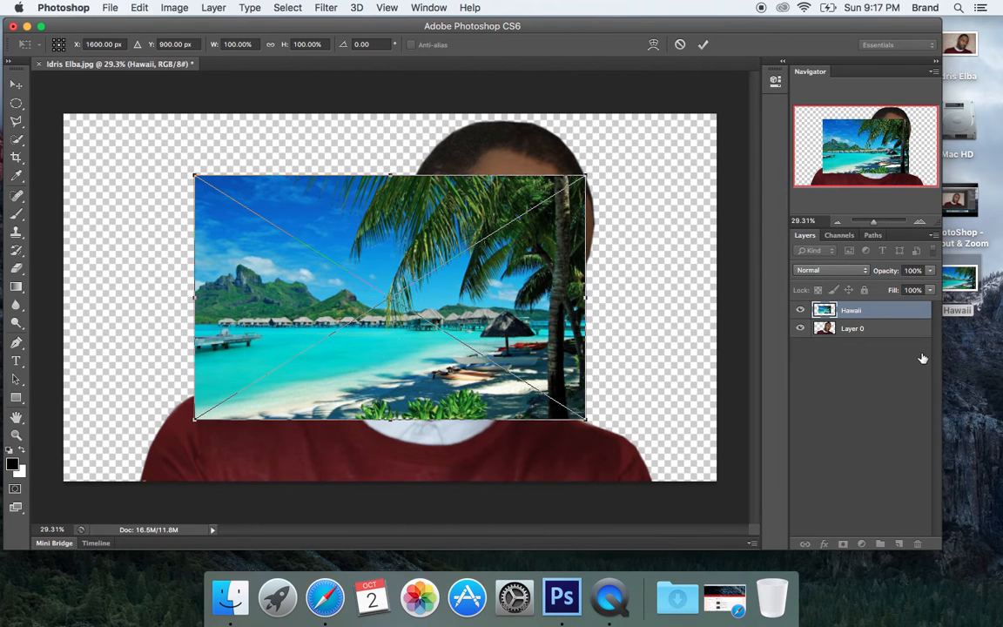
left_click_drag(422, 286, 384, 308)
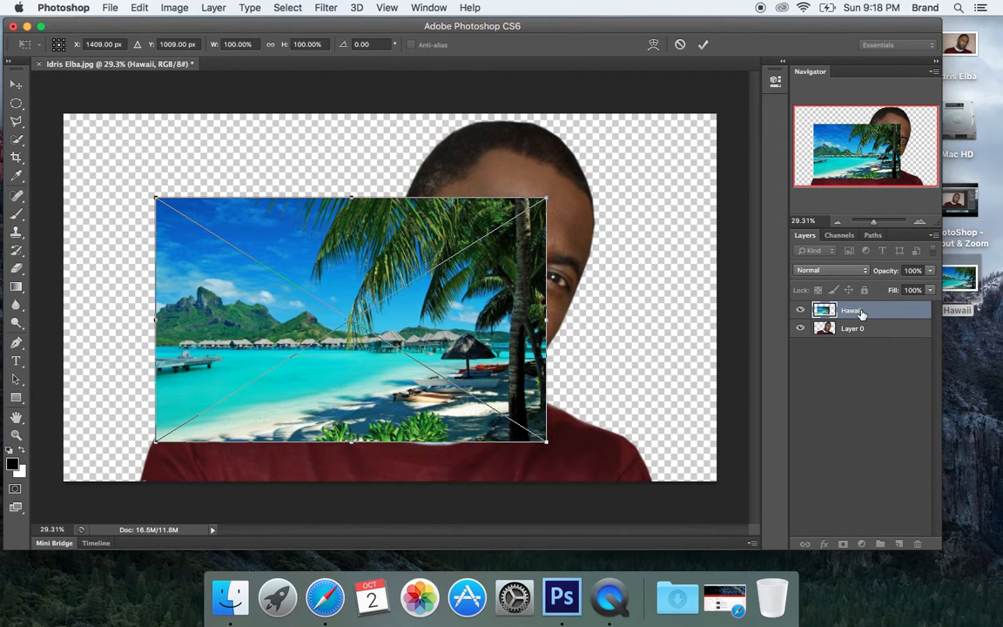
key("Escape")
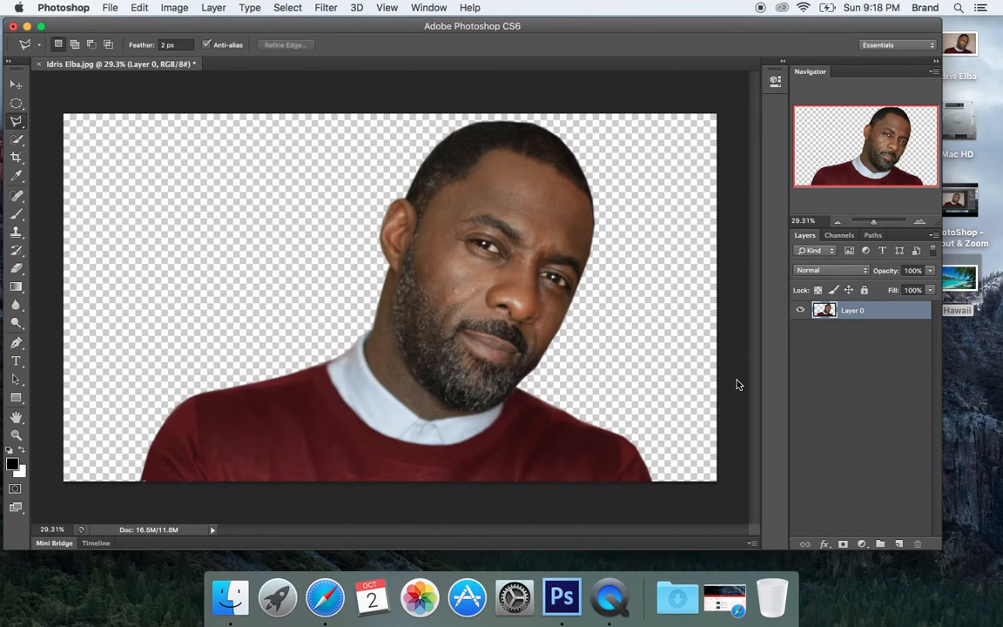
Open the Hawaii image from the Desktop as its own document and convert its Background into a regular layer named Layer 0.
left_click(107, 7)
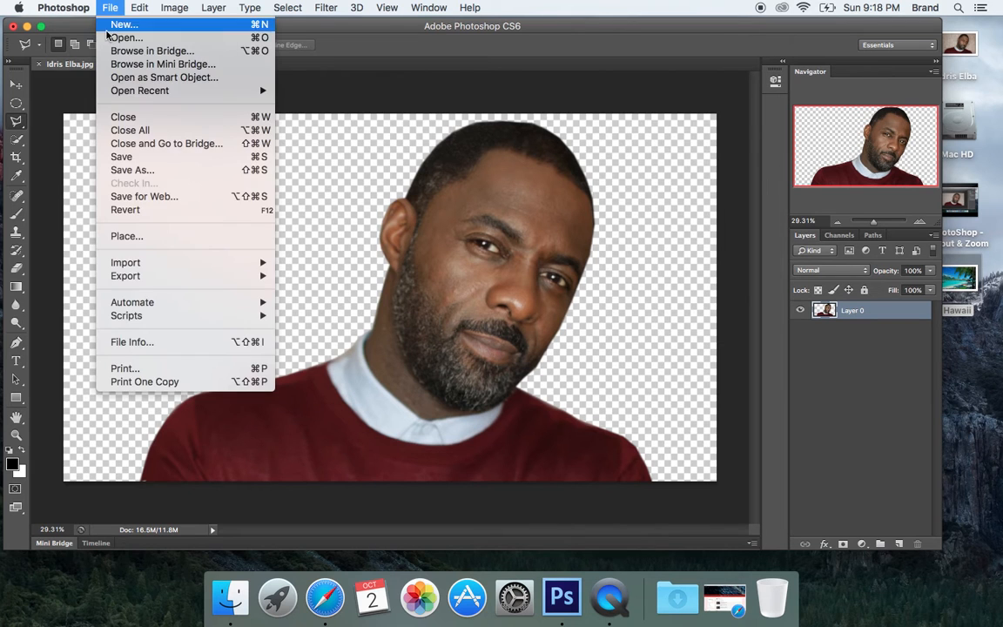
left_click(327, 82)
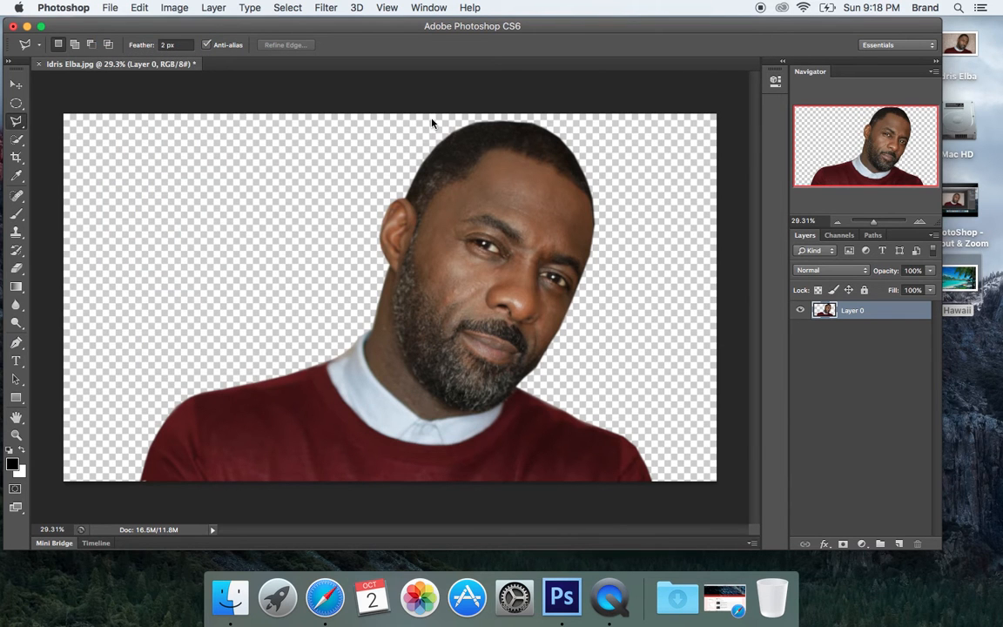
key("super+o")
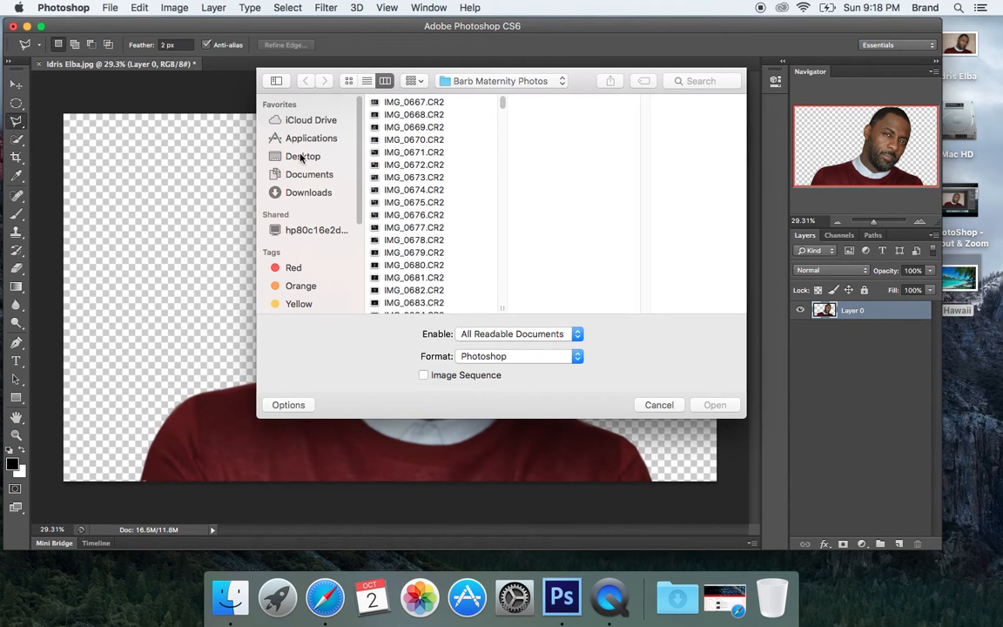
left_click(300, 158)
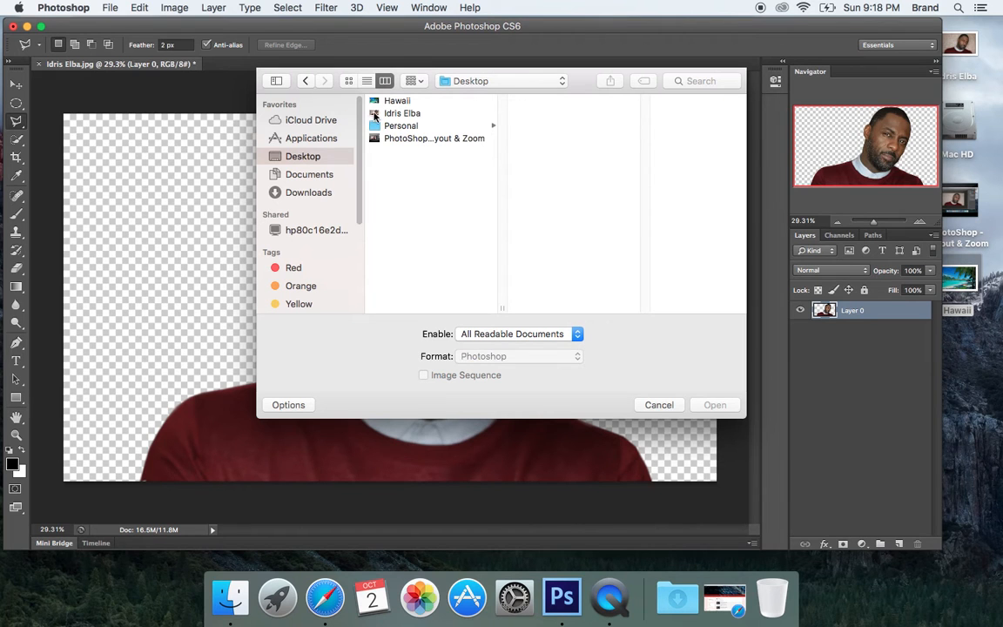
left_click(406, 102)
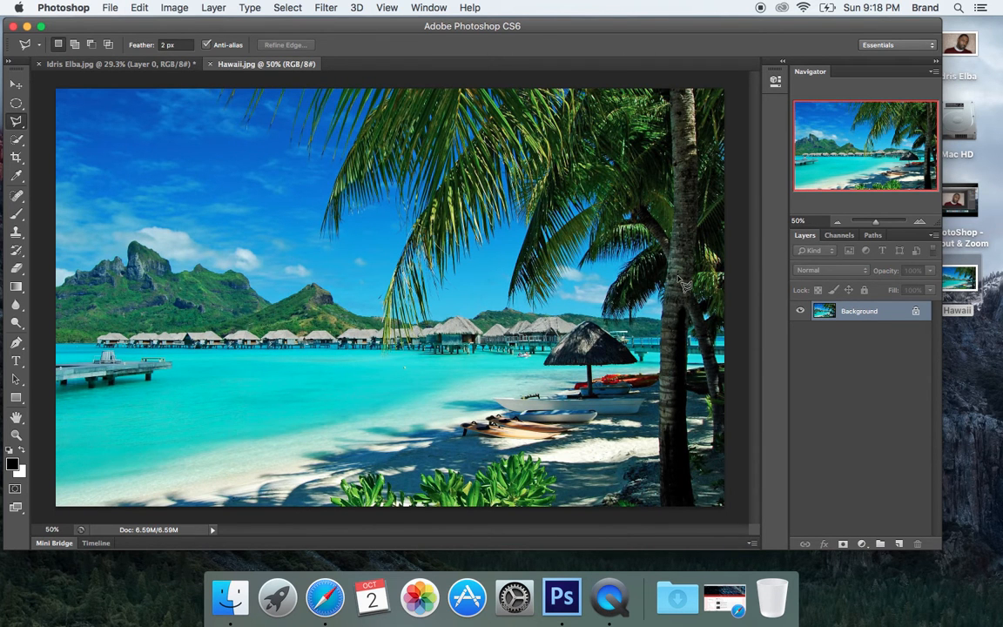
double_click(885, 313)
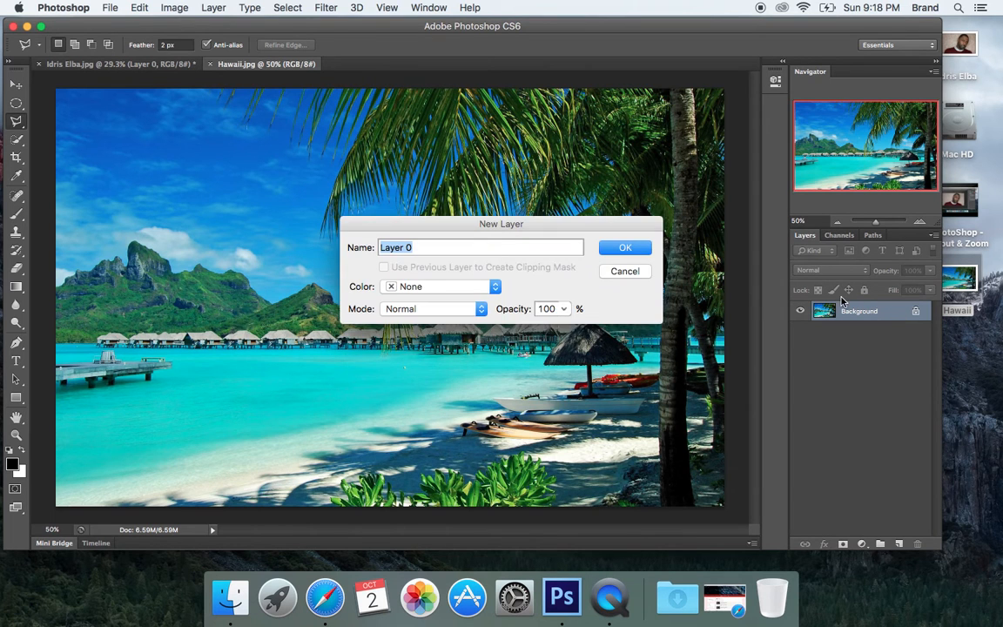
left_click(640, 248)
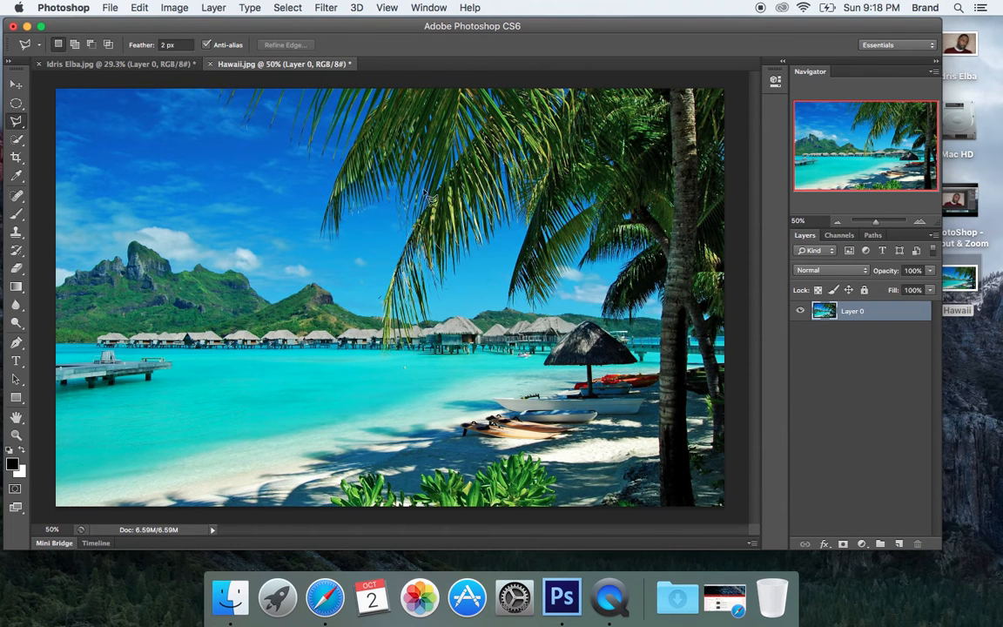
Move the cut-out man from the portrait document into the Hawaii document with the Move tool, placing him over the beach scene.
left_click(101, 66)
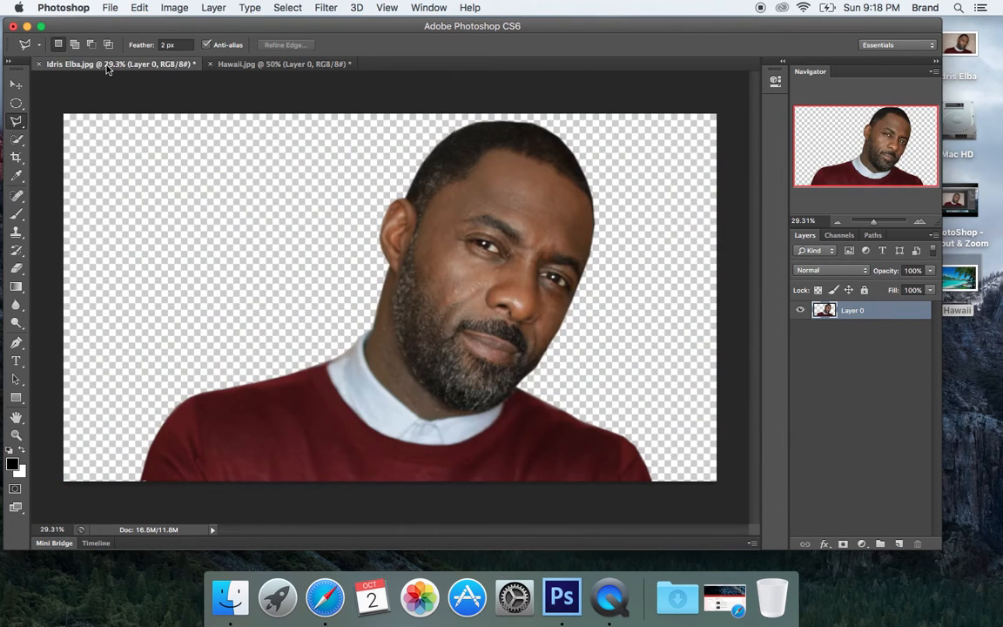
left_click(237, 64)
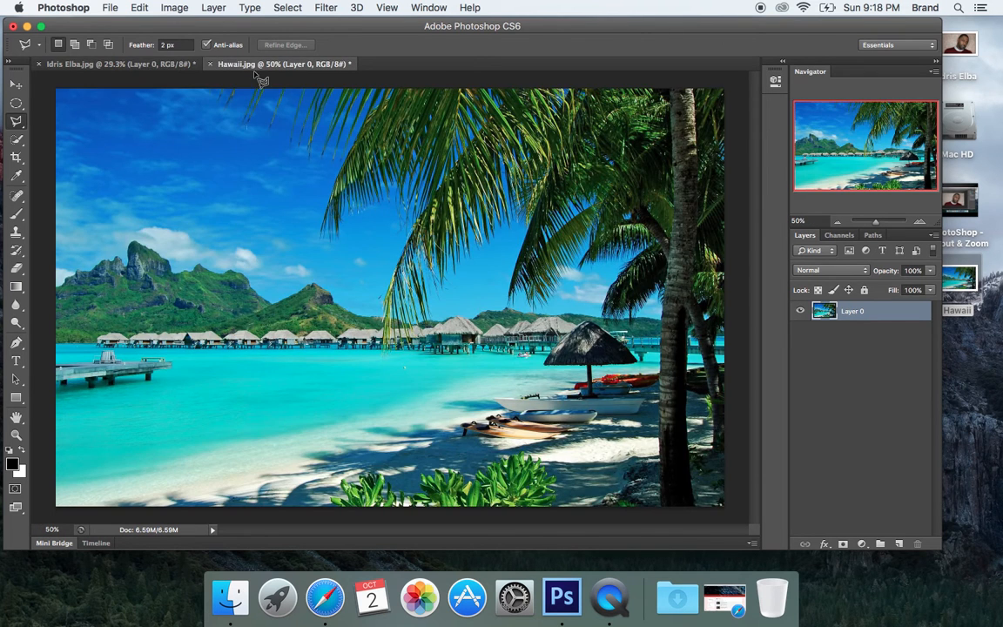
left_click(147, 69)
left_click(17, 83)
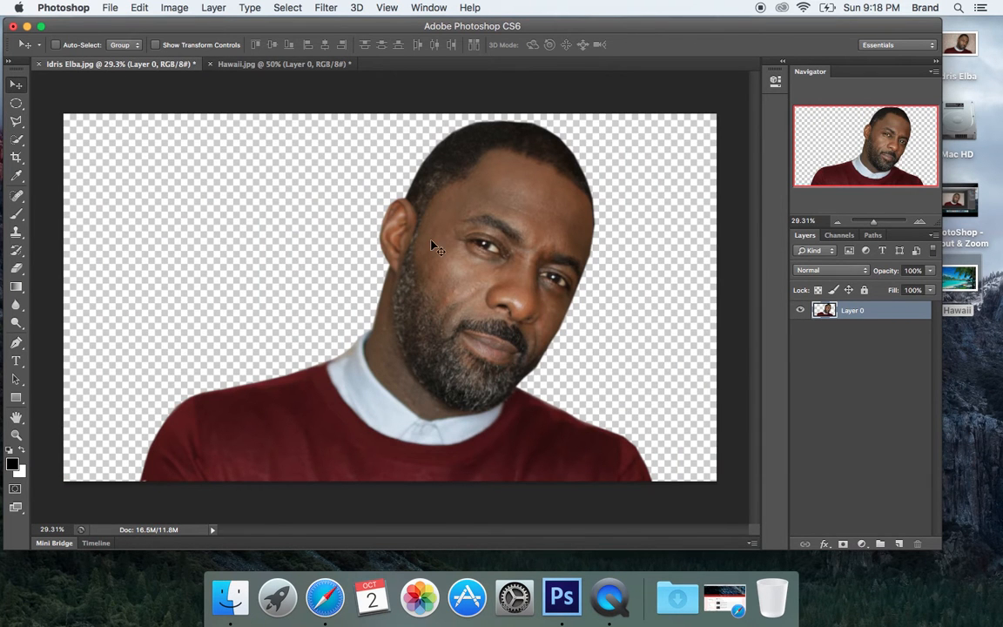
left_click_drag(476, 229, 331, 69)
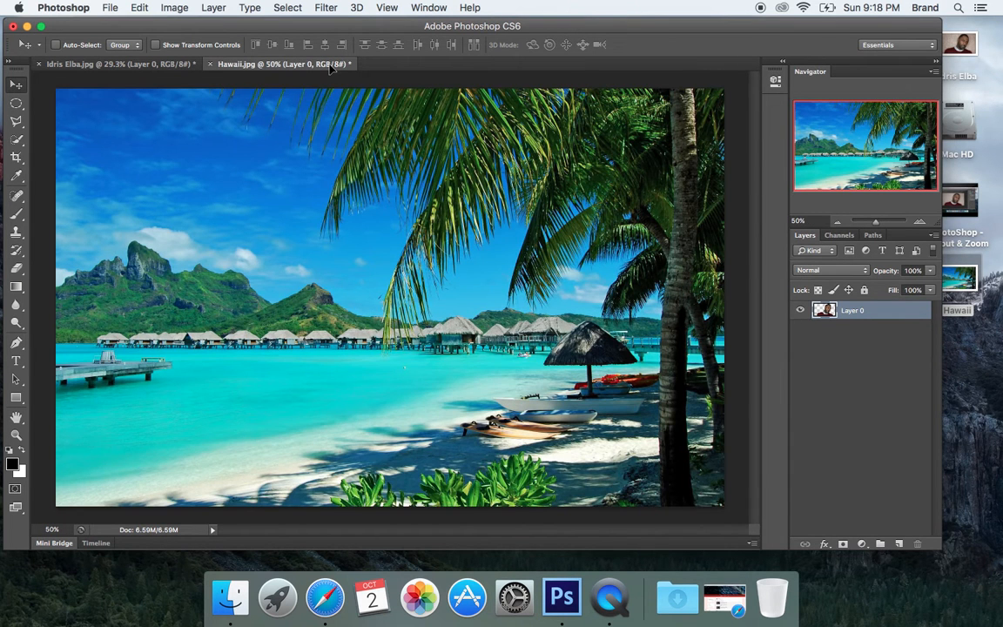
left_click_drag(350, 178, 378, 279)
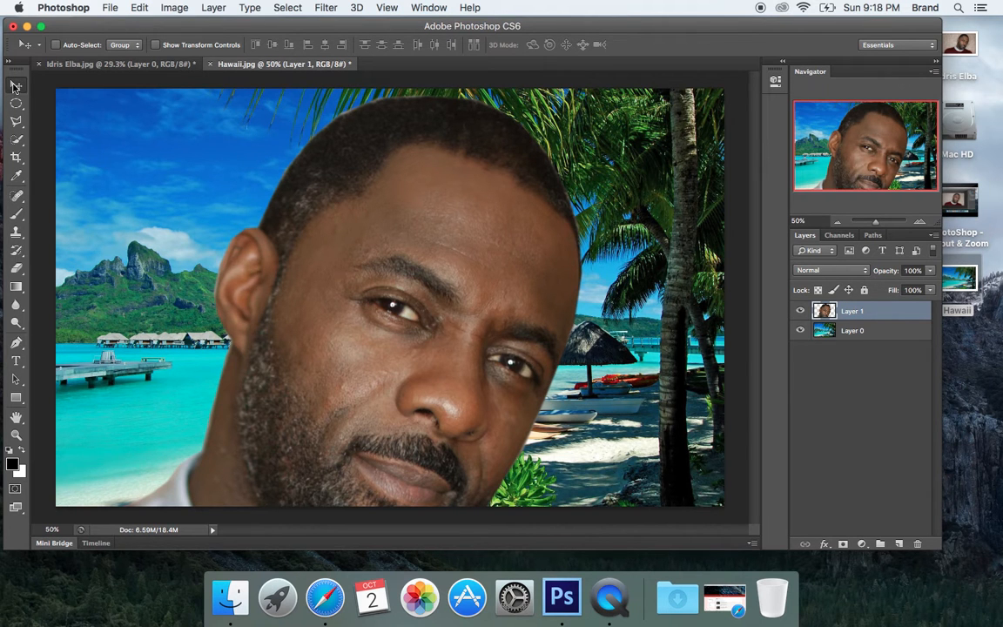
Show the transform controls on the man's layer and scale him proportionally to about 40%, resting on the beach image's lower edge.
left_click(155, 45)
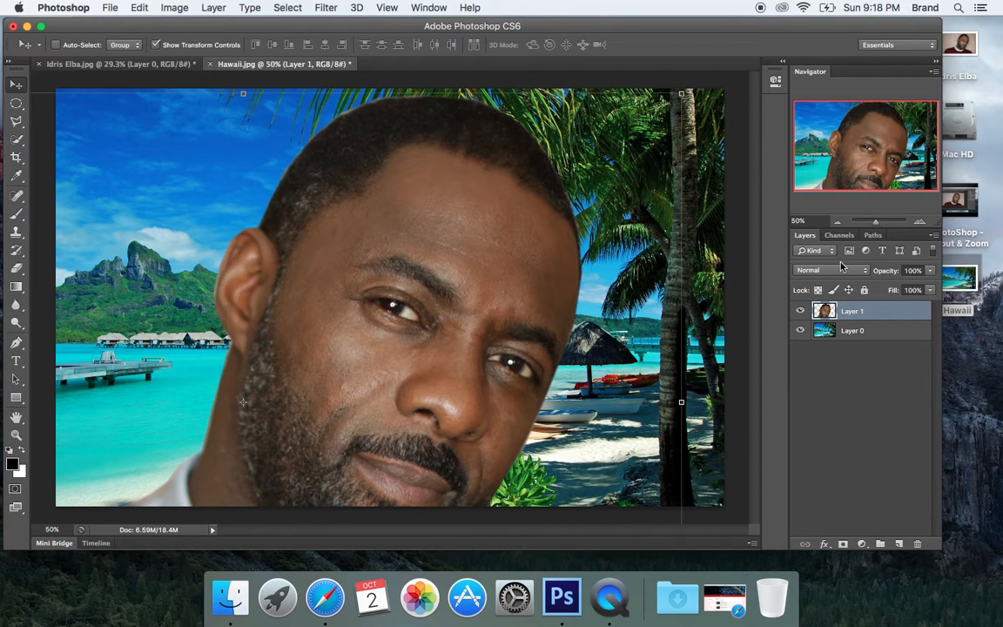
left_click_drag(878, 226, 874, 227)
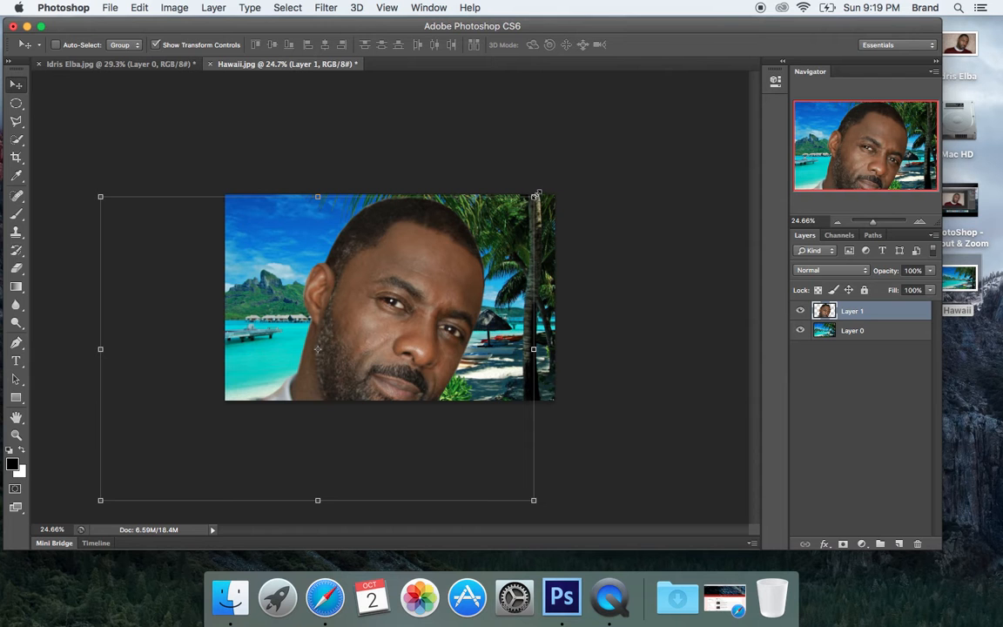
left_click_drag(536, 196, 364, 195)
key("super+z")
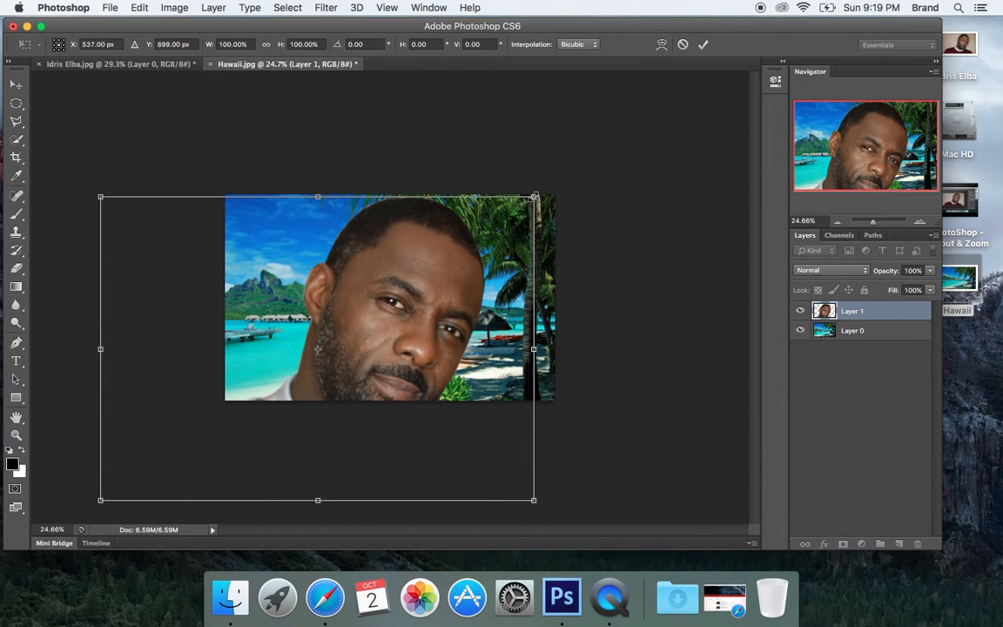
left_click_drag(535, 197, 375, 292)
left_click_drag(305, 375, 452, 275)
left_click_drag(492, 229, 418, 286)
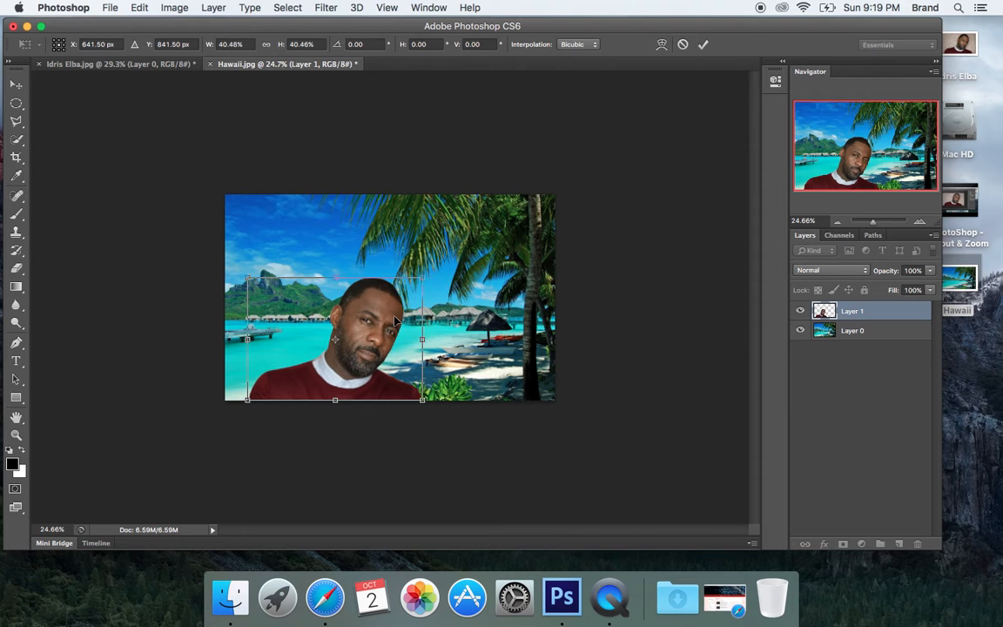
Enlarge the man to about 50%, fit him into the beach image's lower-left corner, and apply the transform.
left_click_drag(394, 321, 414, 320)
left_click_drag(440, 279, 476, 259)
left_click_drag(435, 305, 393, 304)
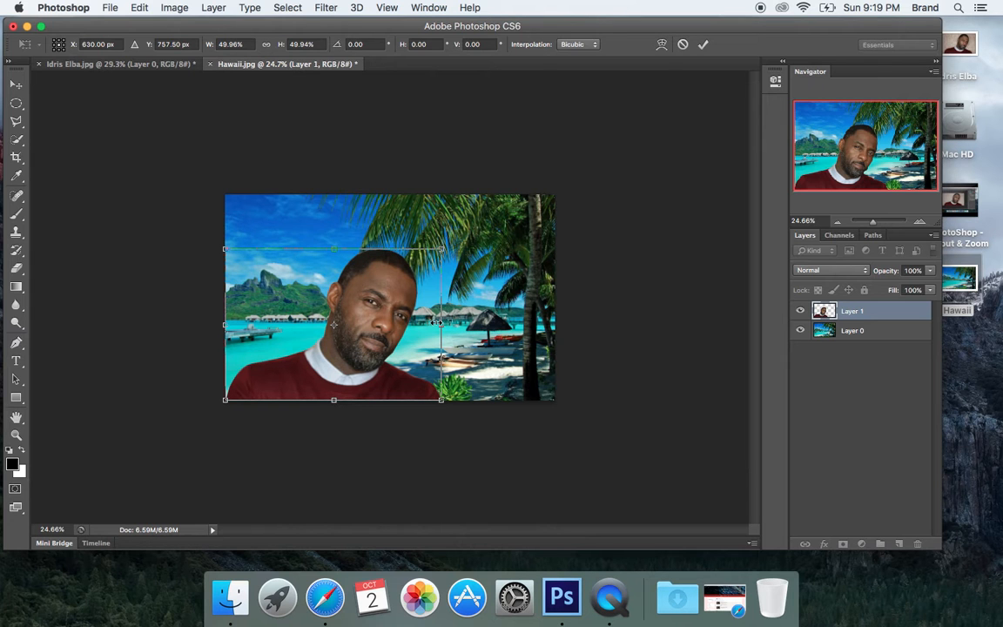
key("Return")
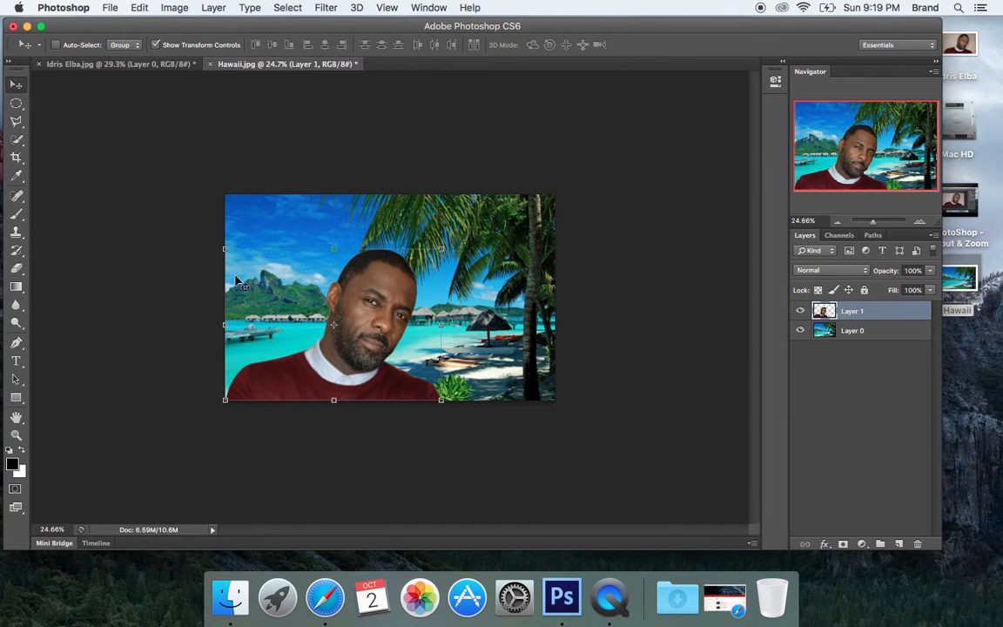
Hide the transform controls and examine the composited man against the beach at about 64% zoom.
left_click(157, 45)
left_click_drag(876, 225, 879, 225)
left_click_drag(860, 156, 812, 184)
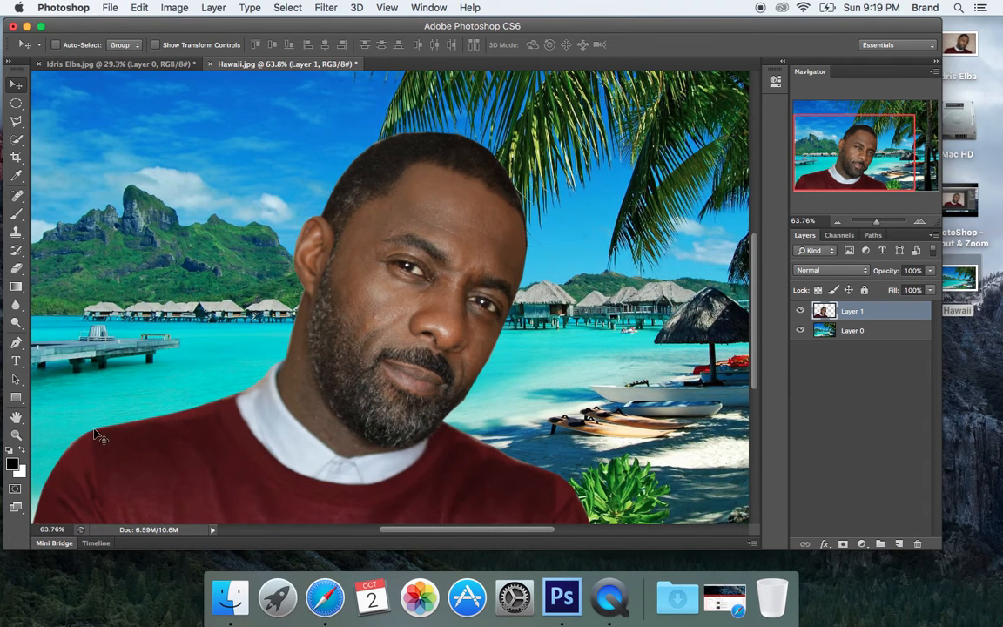